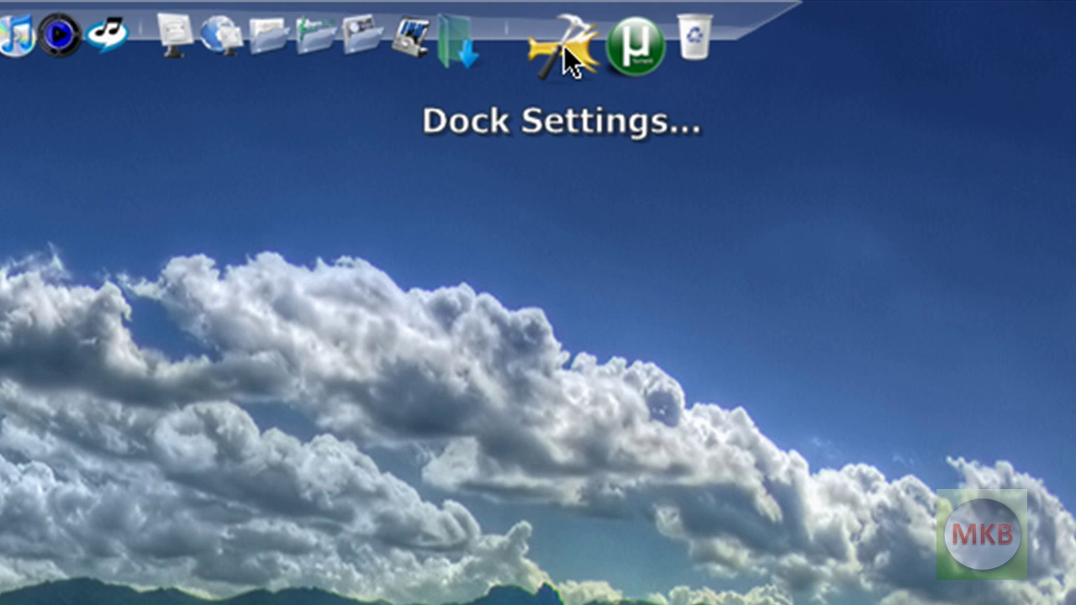
# Open the Dock Settings, show the General options, and keep English as the language after browsing the available languages.
pyautogui.click(564, 46)
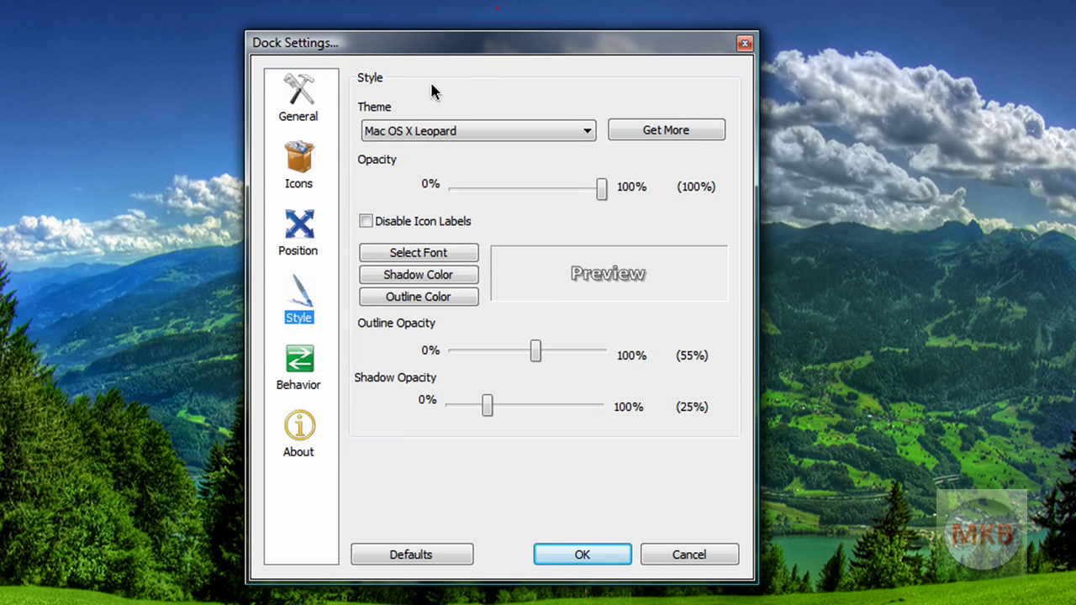
pyautogui.click(303, 99)
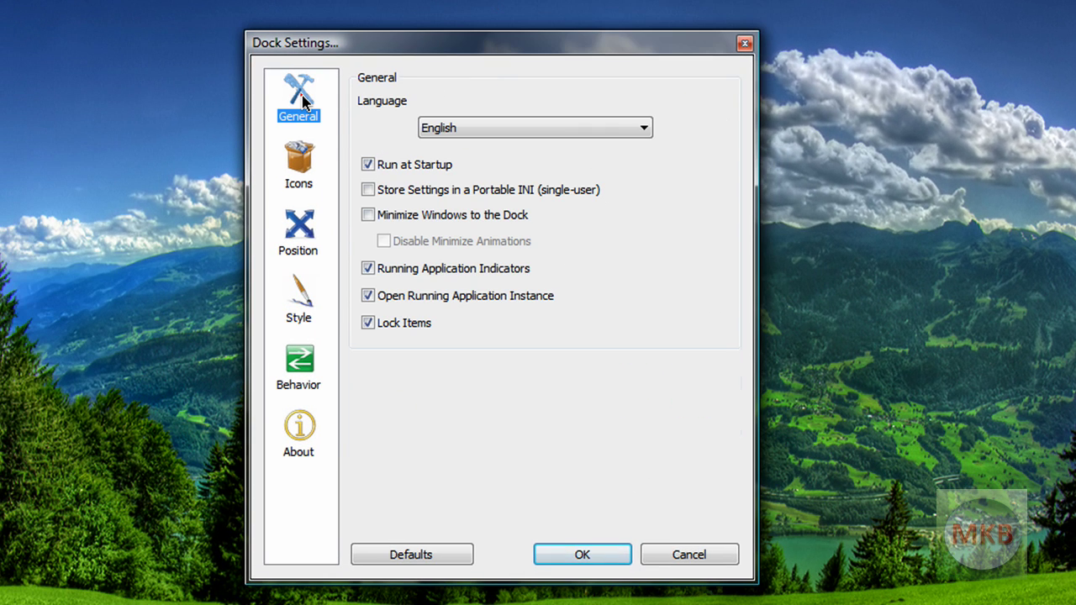
pyautogui.click(519, 126)
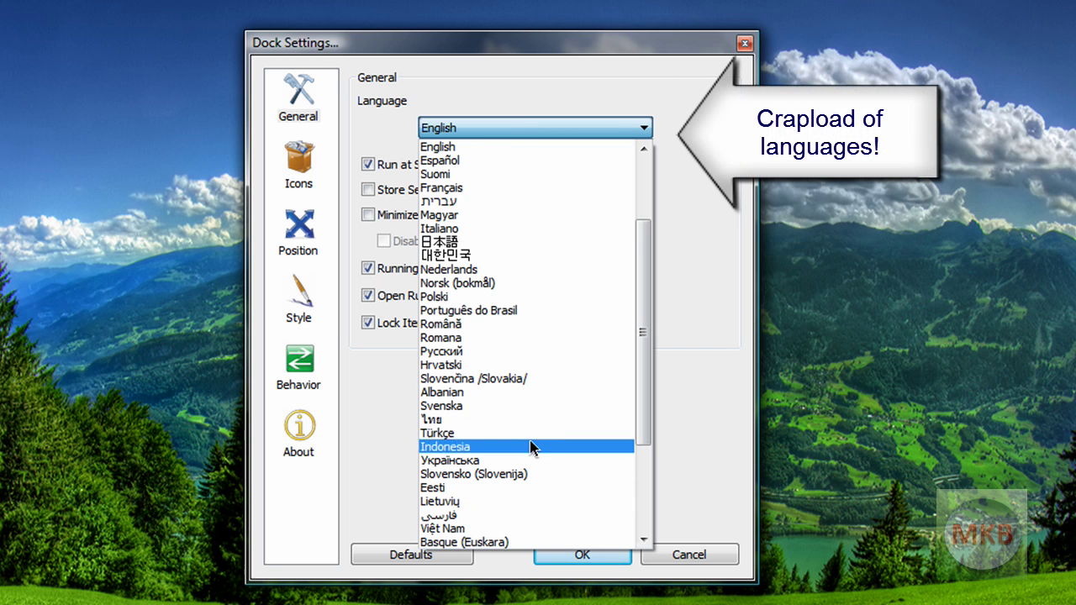
pyautogui.click(527, 144)
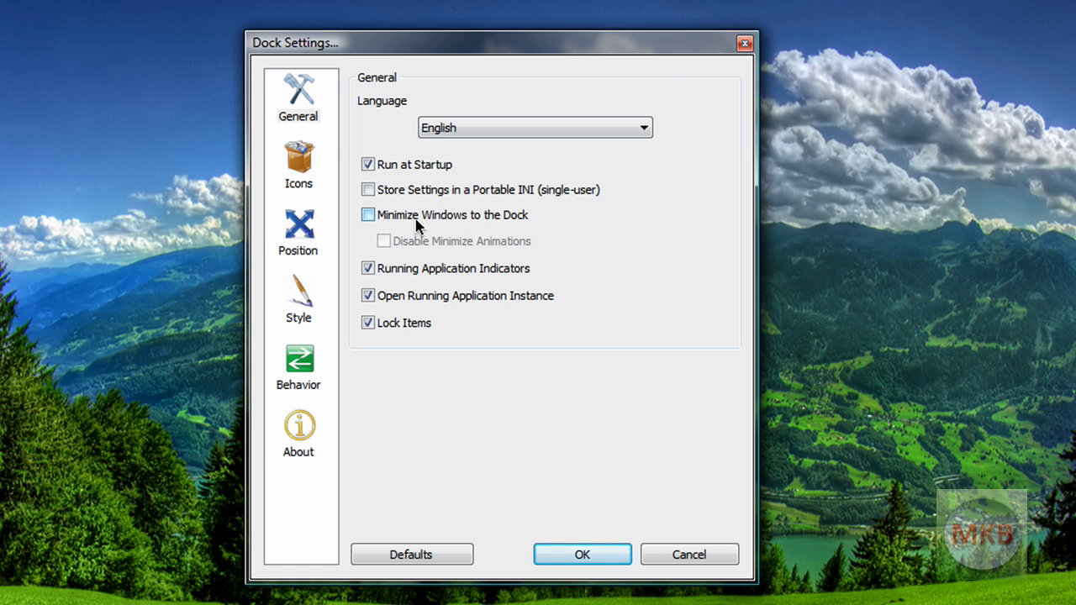
# Enable Minimize Windows to the Dock, apply it, and minimize the VIDEO IDEAS Notepad window.
pyautogui.click(375, 216)
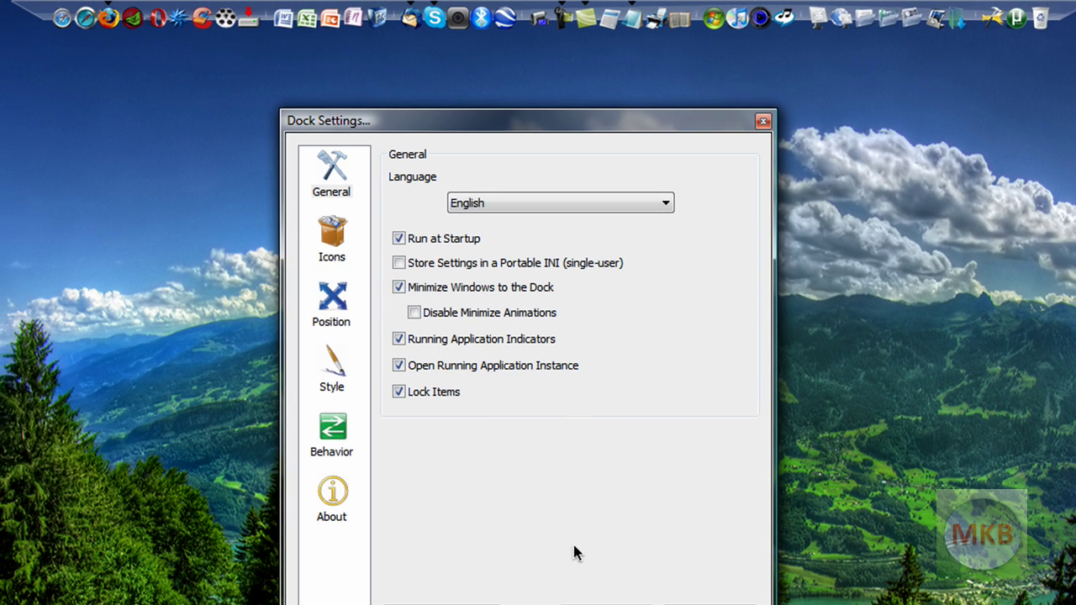
pyautogui.click(443, 602)
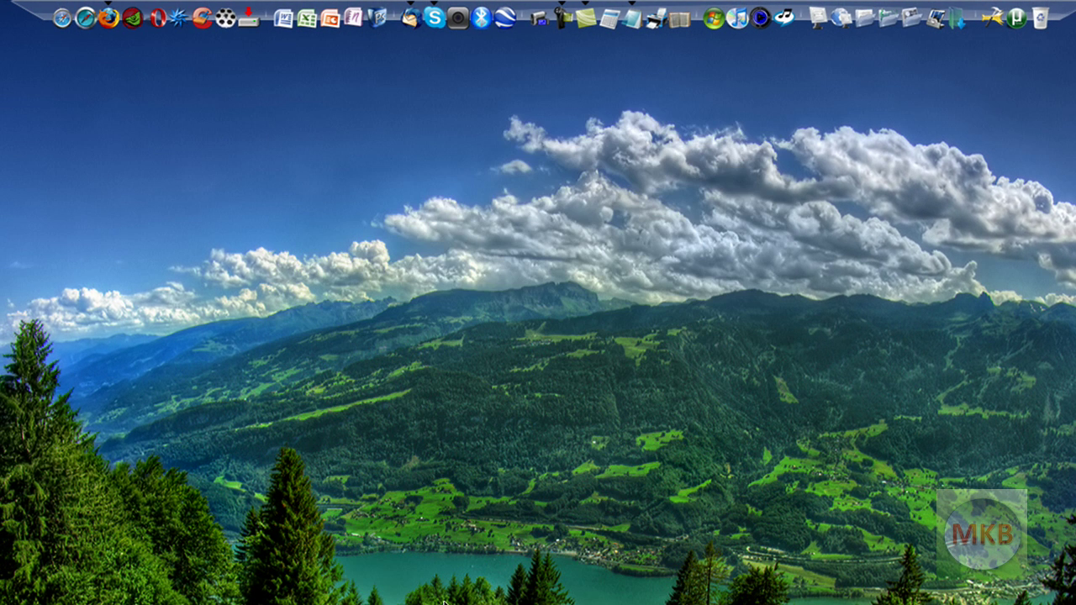
pyautogui.hotkey('alt', 'Tab')
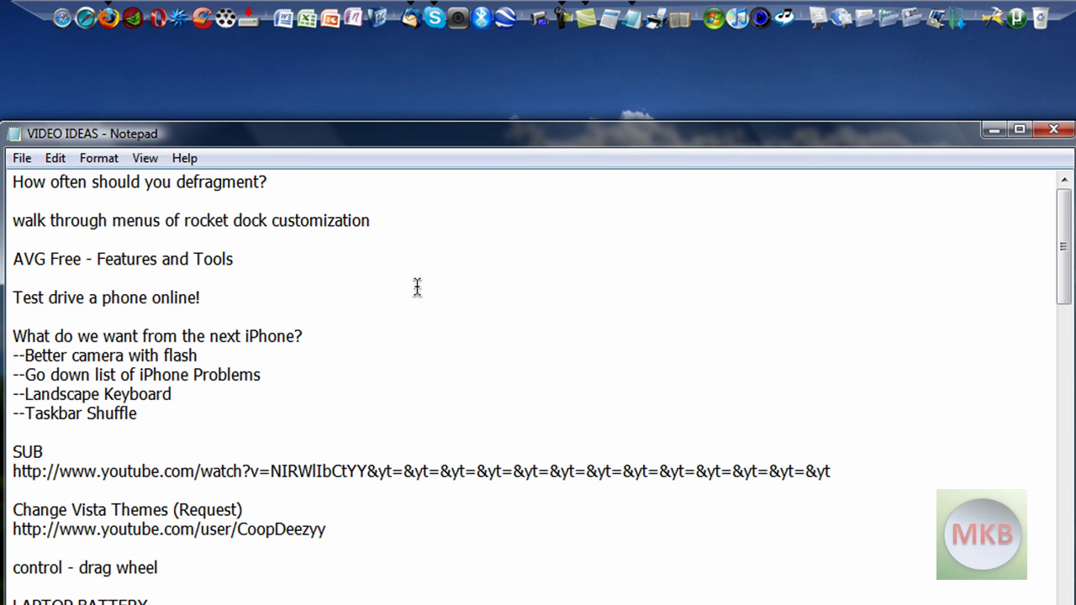
pyautogui.click(996, 132)
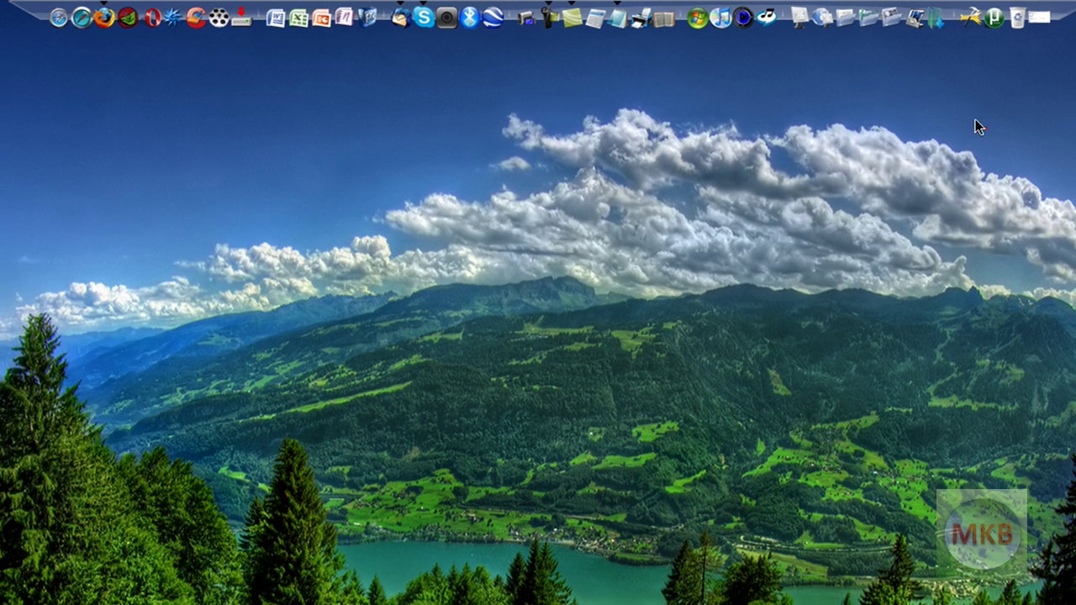
# Restore the VIDEO IDEAS window from the dock and minimize it back there, twice in a row.
pyautogui.click(1040, 24)
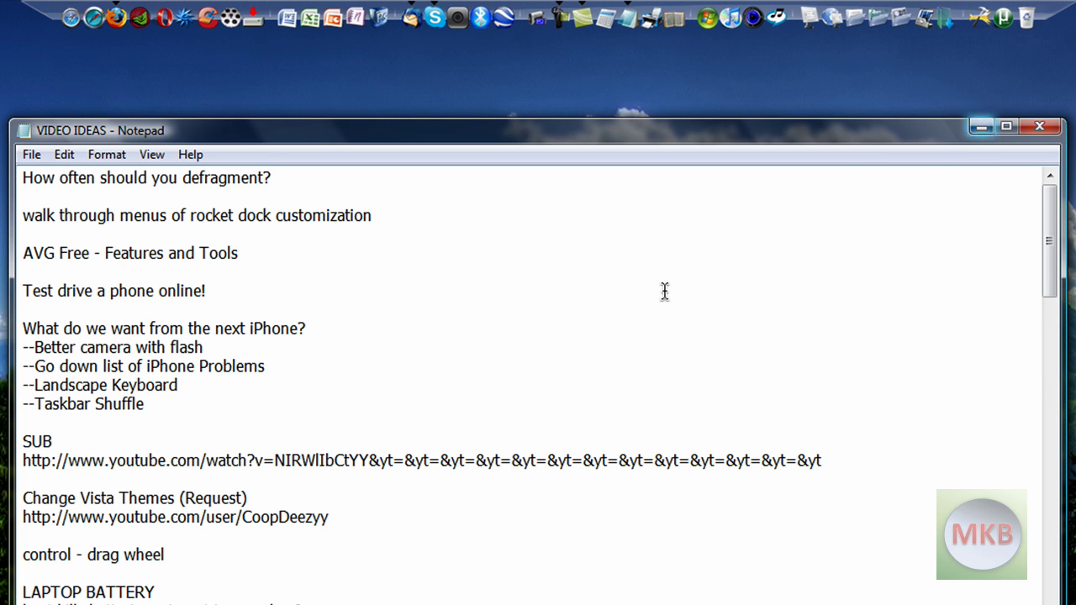
pyautogui.click(982, 128)
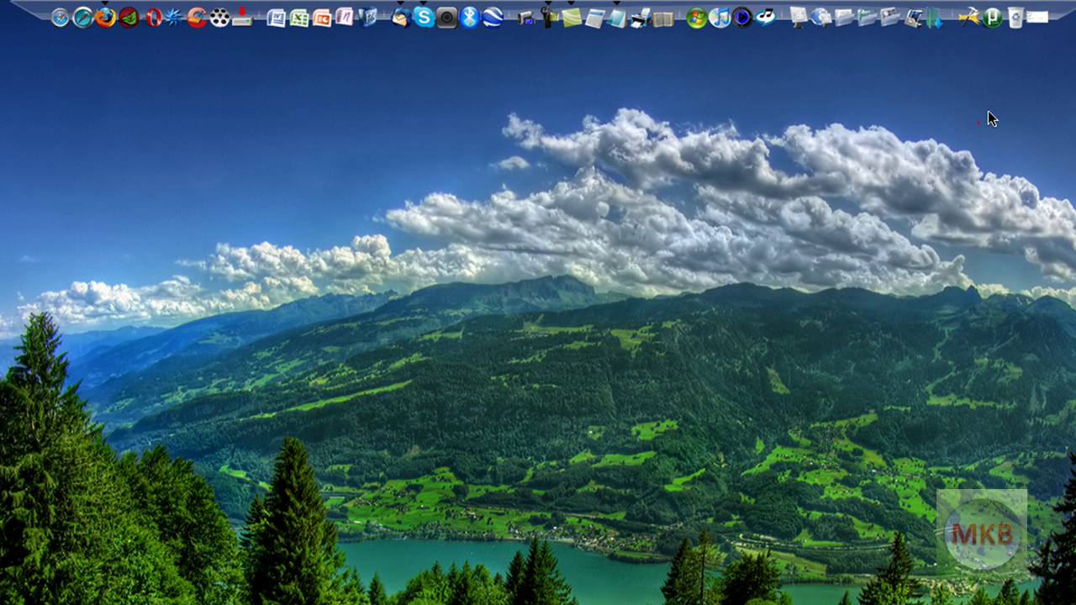
pyautogui.click(1042, 24)
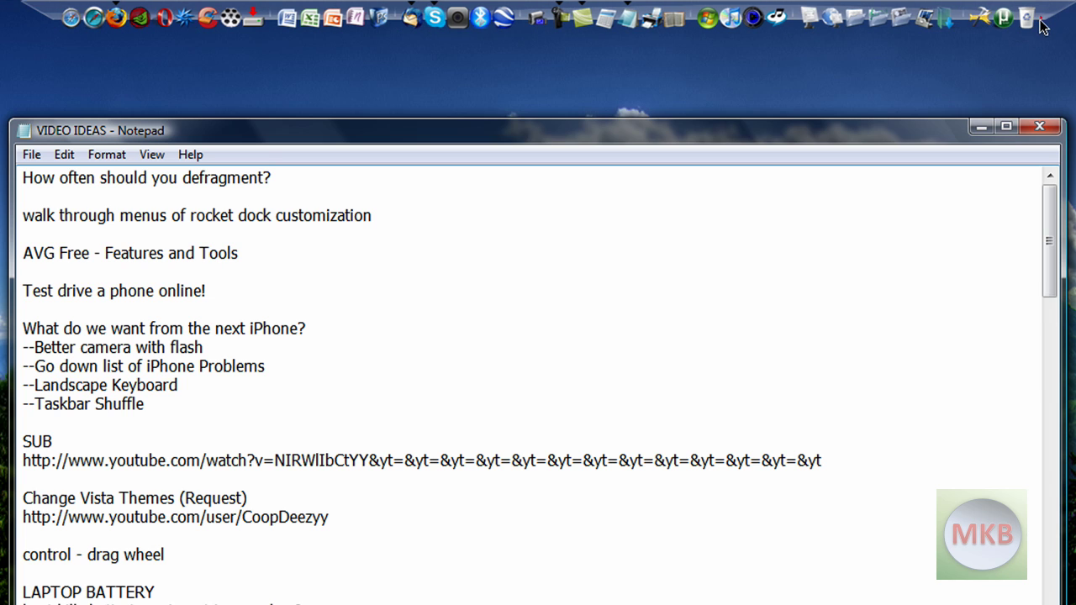
pyautogui.click(982, 125)
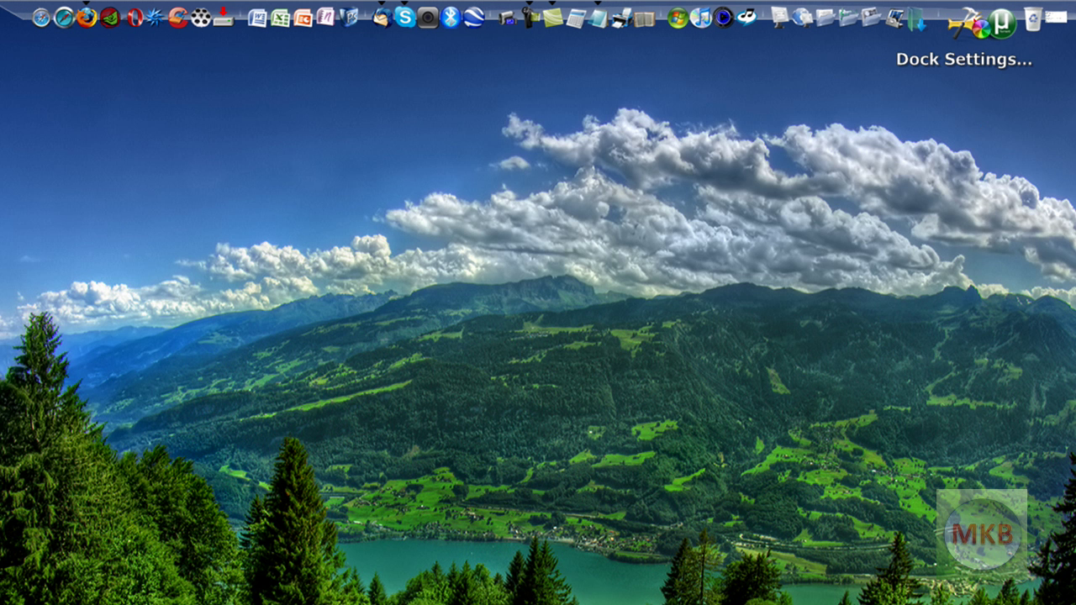
# Turn off Minimize Windows to the Dock in the Dock Settings and minimize the Notepad window to the taskbar.
pyautogui.click(1040, 17)
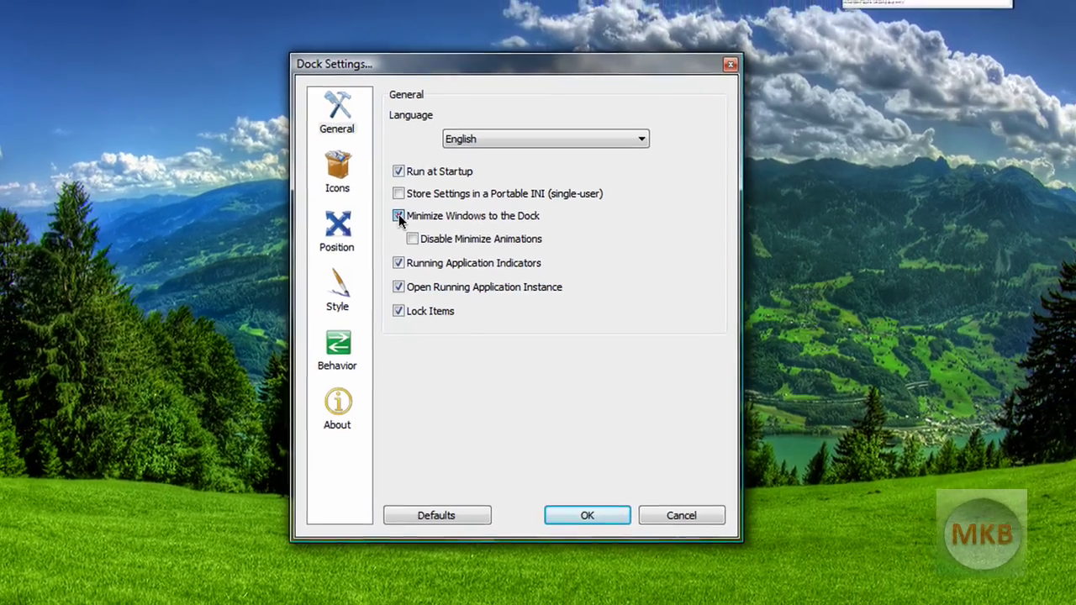
pyautogui.click(390, 211)
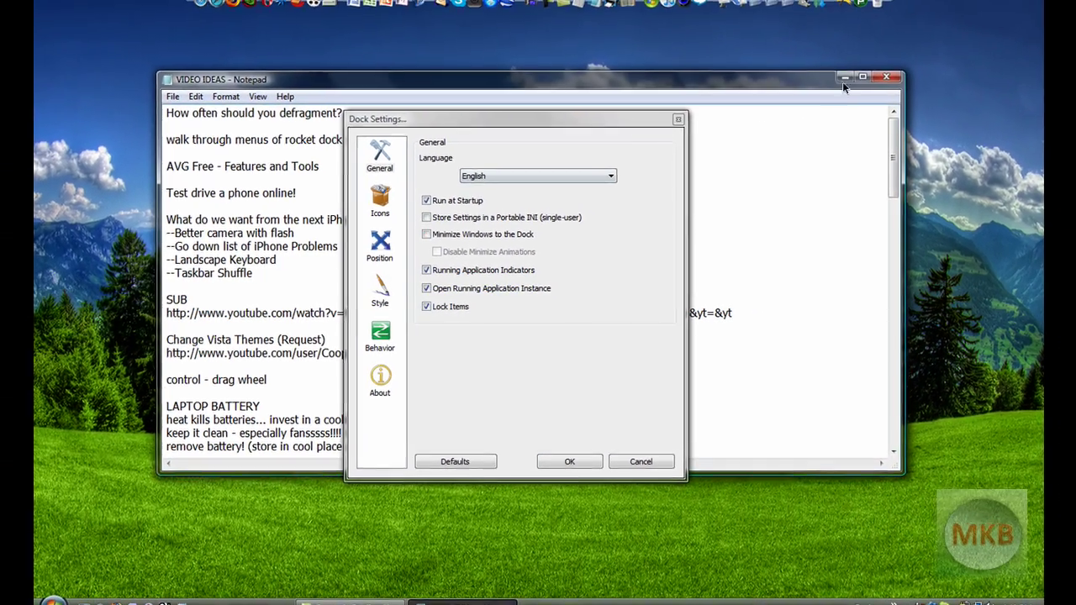
pyautogui.click(872, 59)
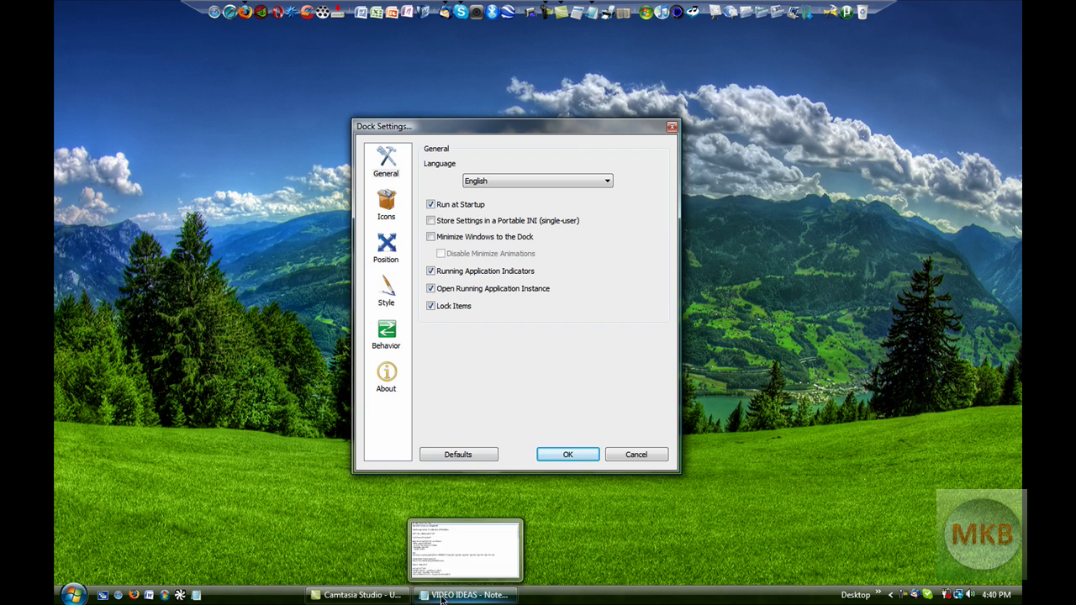
pyautogui.moveTo(440, 602)
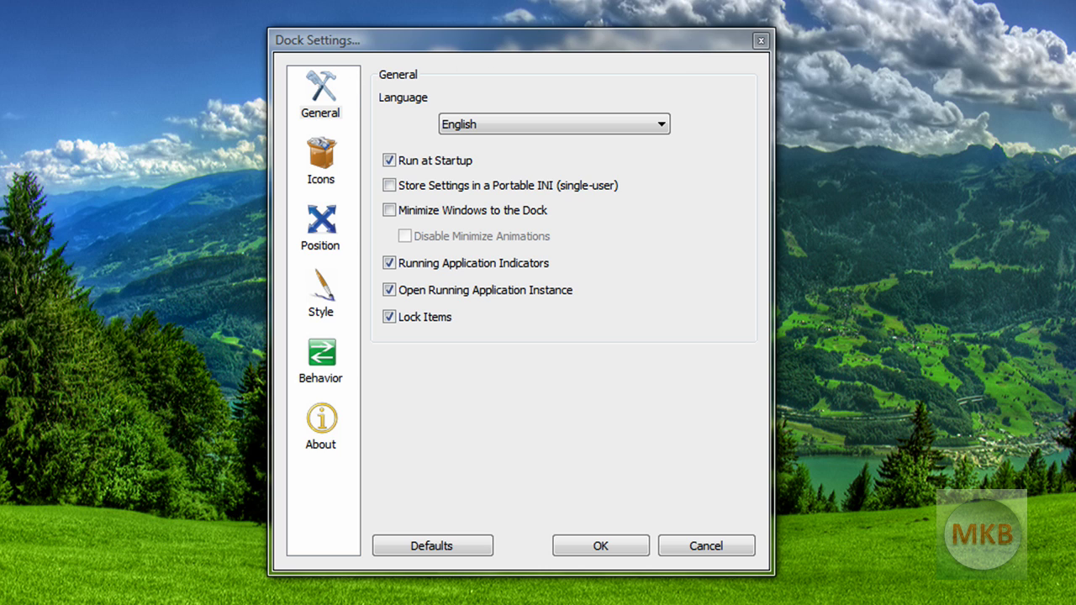
# Show the dock's icon settings and keep the icon quality at High Quality (Slower).
pyautogui.click(320, 168)
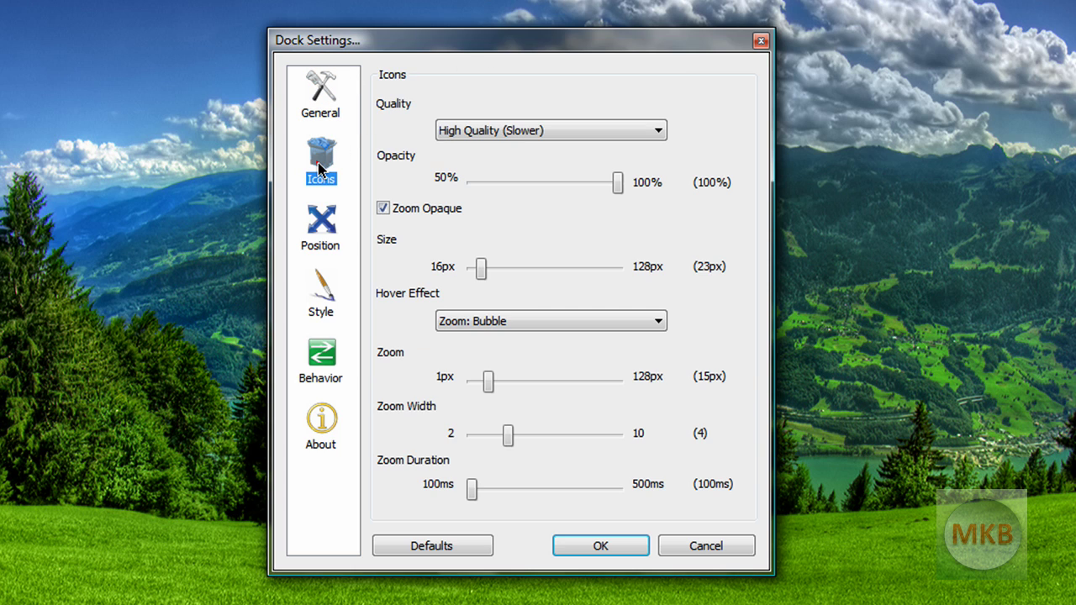
pyautogui.click(544, 128)
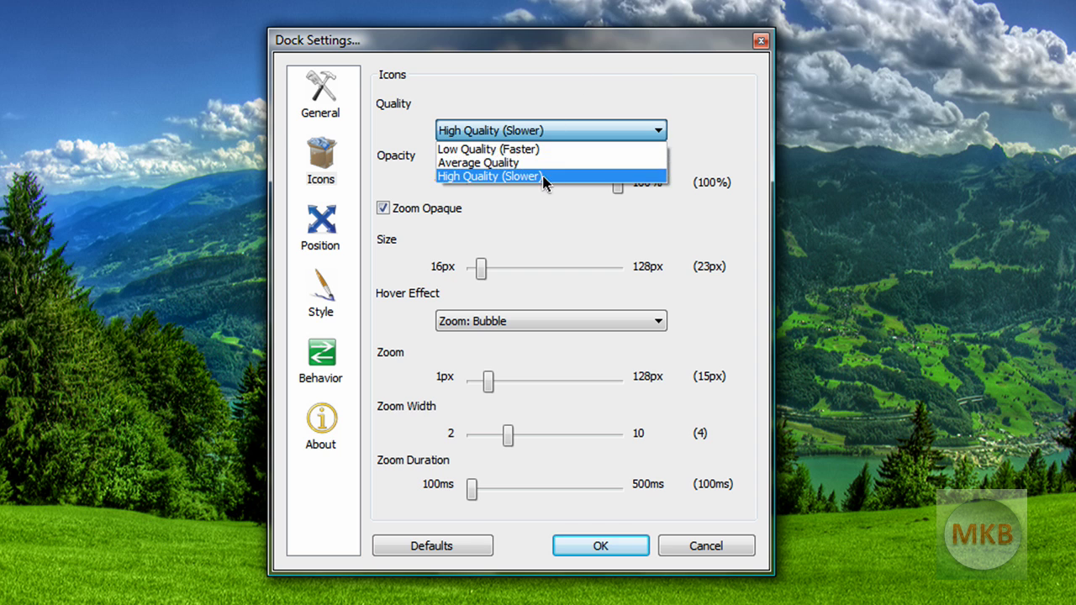
pyautogui.click(545, 176)
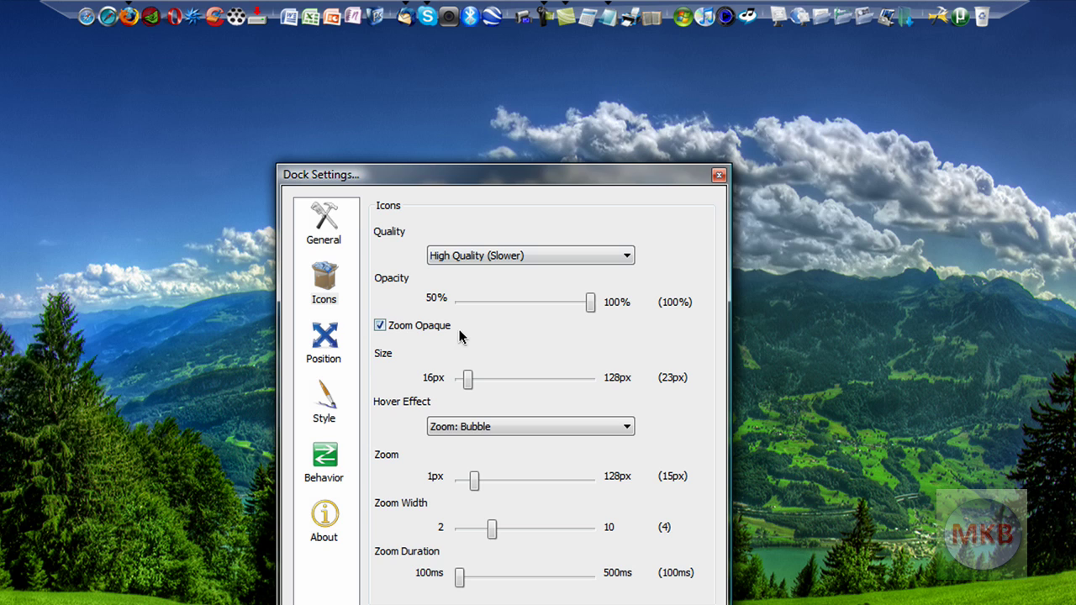
# Try an icon opacity of 60%, return it to 100%, and shift the settings window slightly upward.
pyautogui.moveTo(591, 303); pyautogui.dragTo(487, 306)
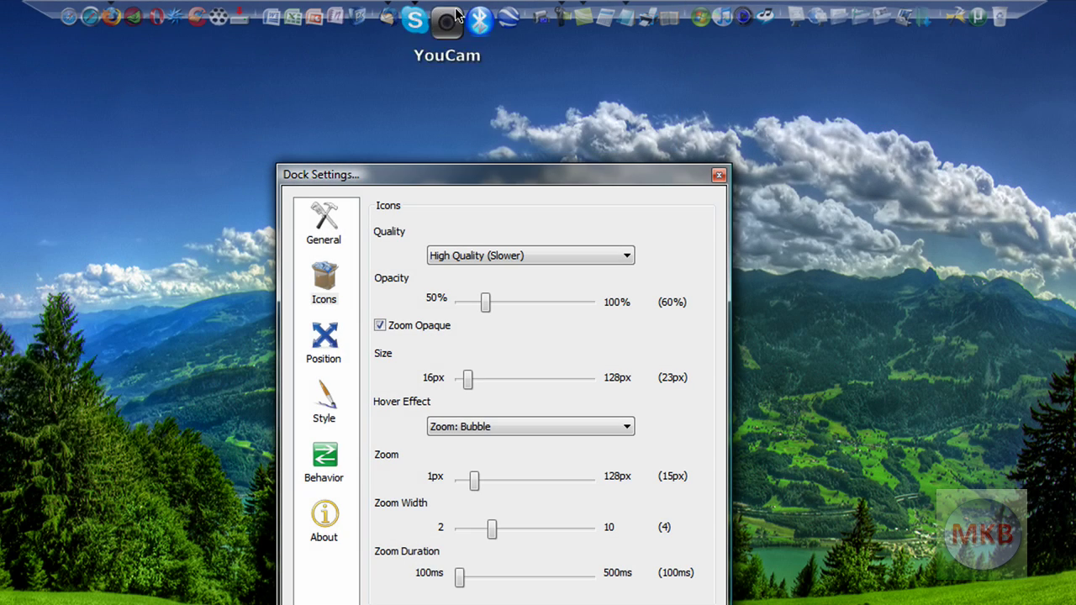
pyautogui.moveTo(485, 301); pyautogui.dragTo(591, 299)
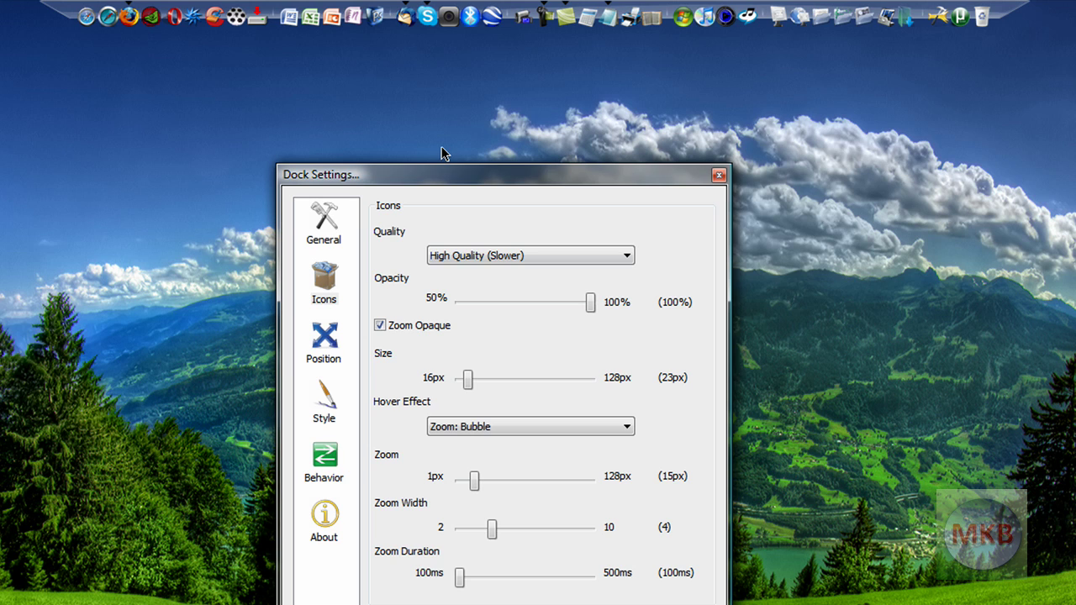
pyautogui.moveTo(455, 179); pyautogui.dragTo(468, 145)
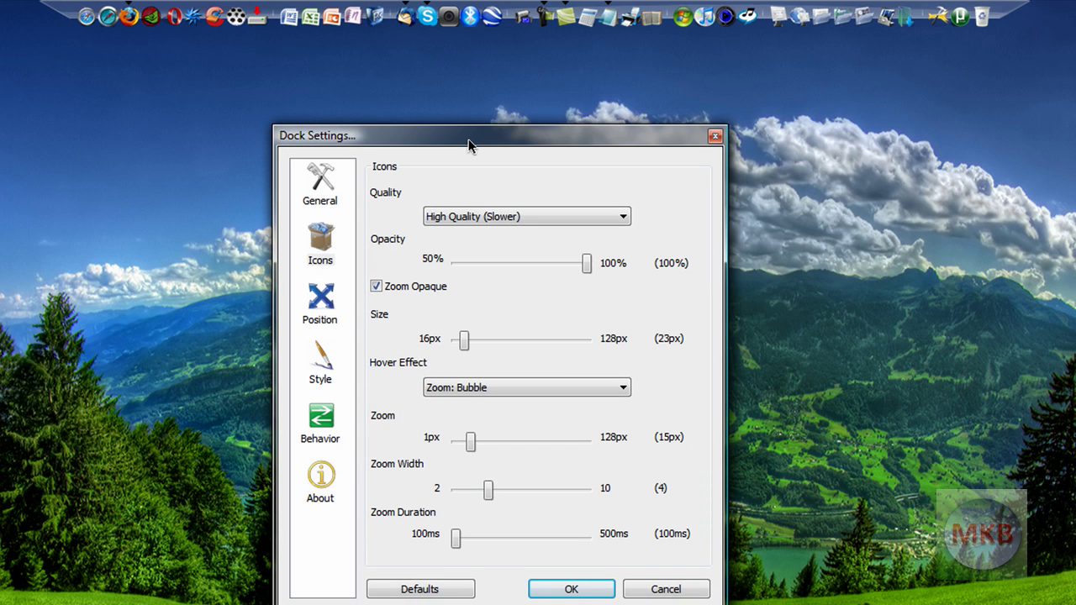
# Try the Zoom: Plateau hover effect and then the Zoom: Flat hover effect on the dock icons.
pyautogui.click(507, 386)
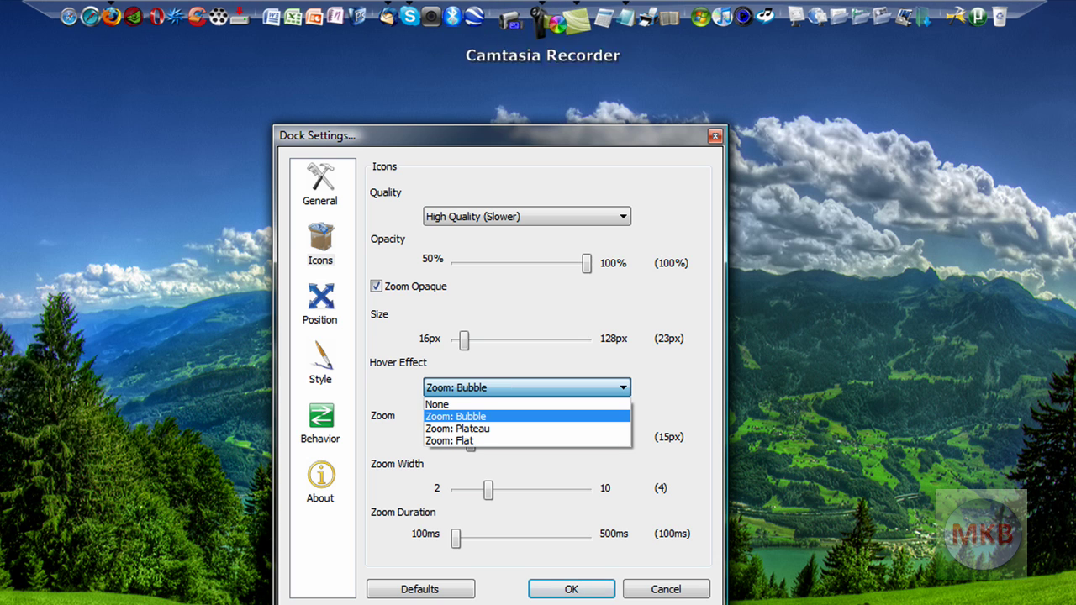
pyautogui.click(514, 429)
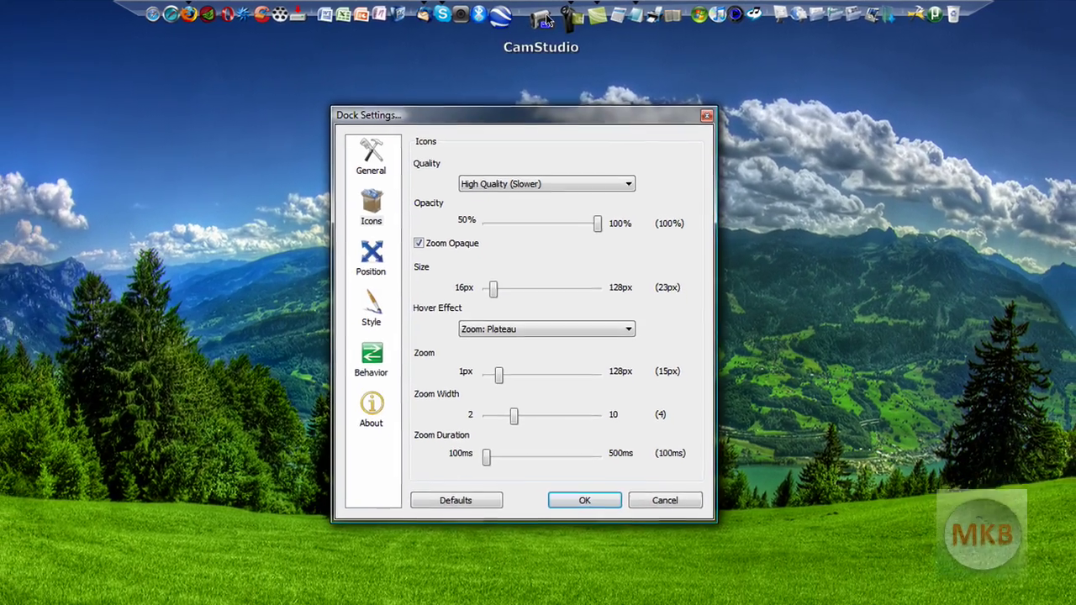
pyautogui.click(585, 331)
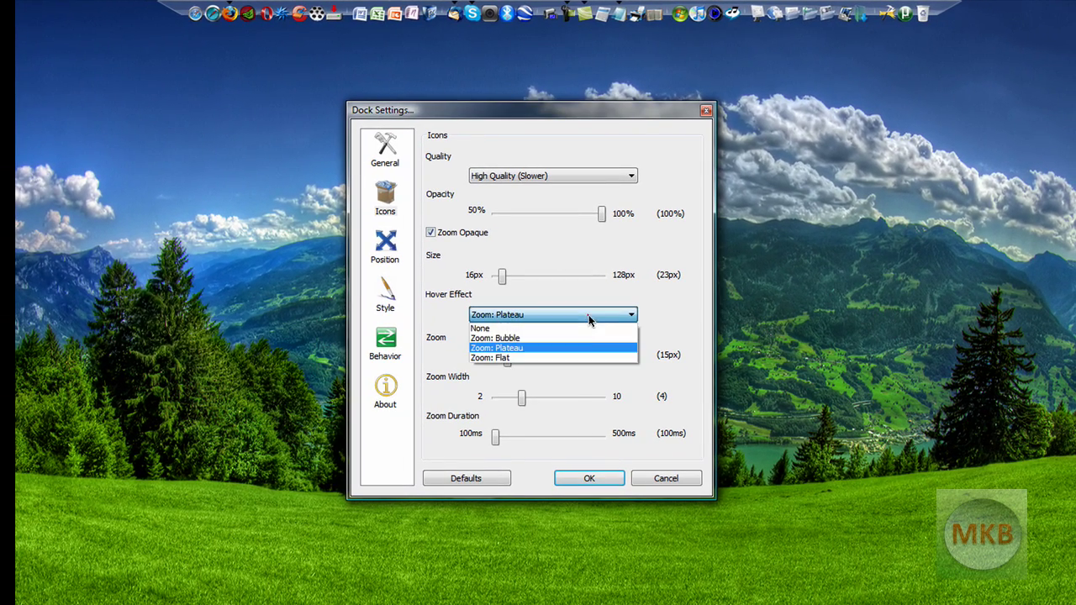
pyautogui.click(559, 356)
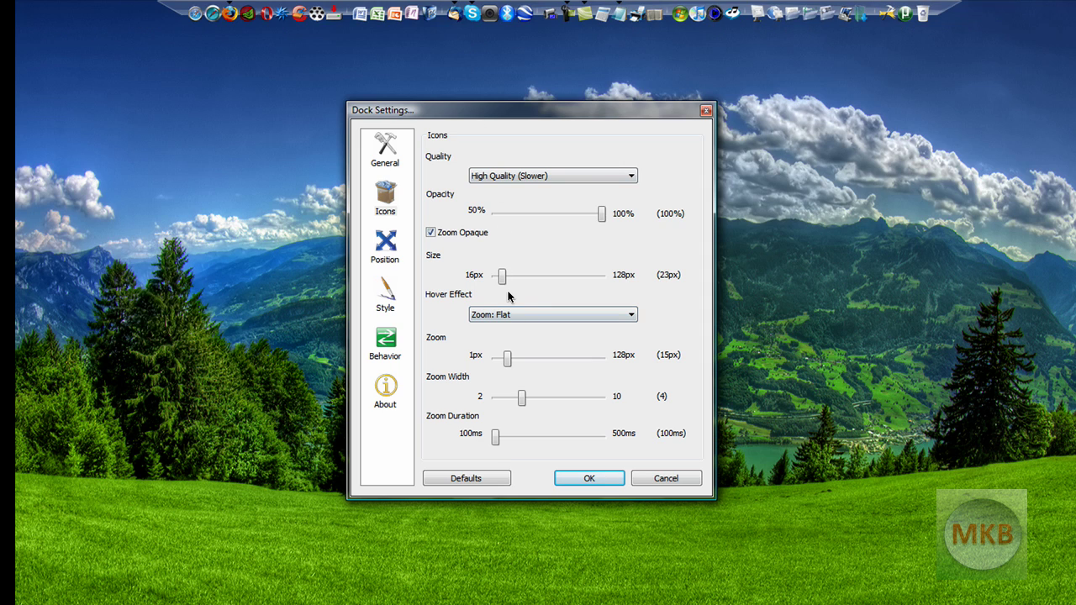
# Try the dock icons with the hover effect set to None, and set it back to Zoom: Bubble.
pyautogui.click(530, 315)
pyautogui.click(544, 337)
pyautogui.click(542, 315)
pyautogui.click(532, 329)
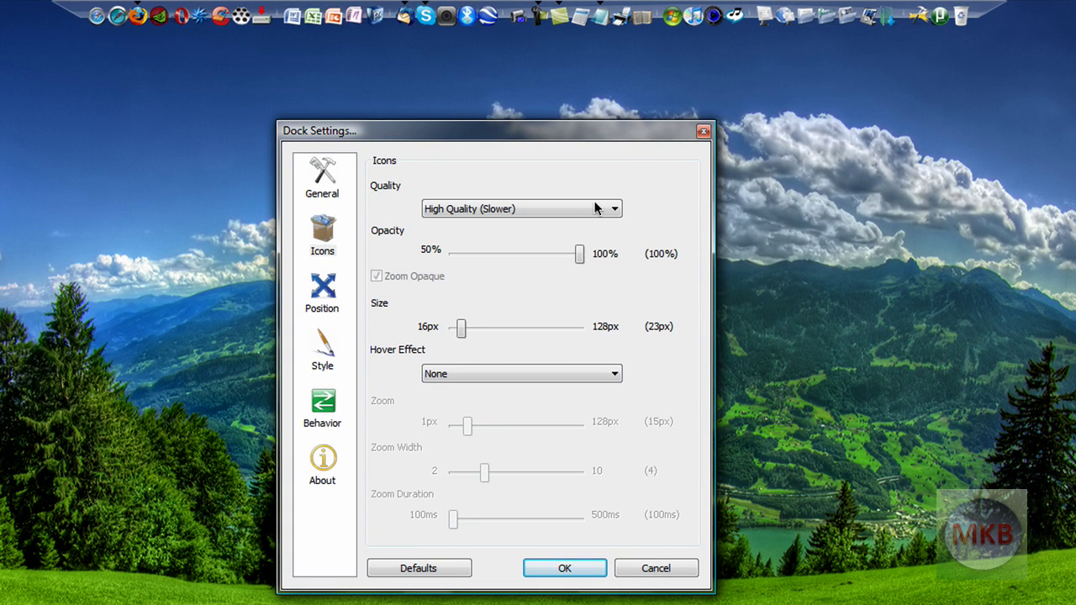
pyautogui.click(521, 374)
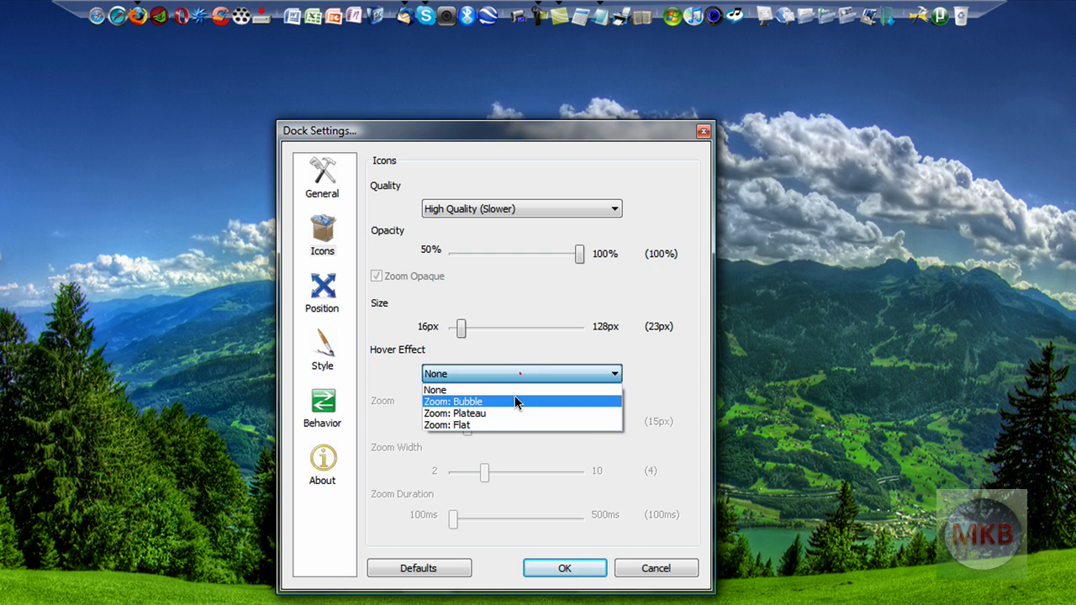
pyautogui.click(492, 401)
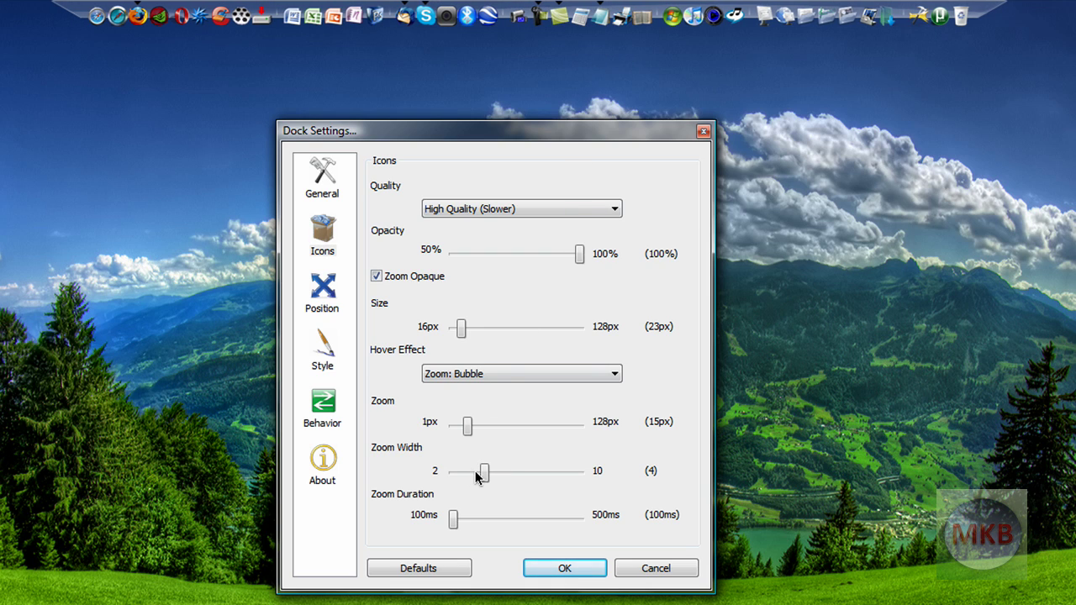
# Try icon zoom amounts of 128 px and 33 px, and settle on 19 px.
pyautogui.moveTo(467, 425); pyautogui.dragTo(696, 367)
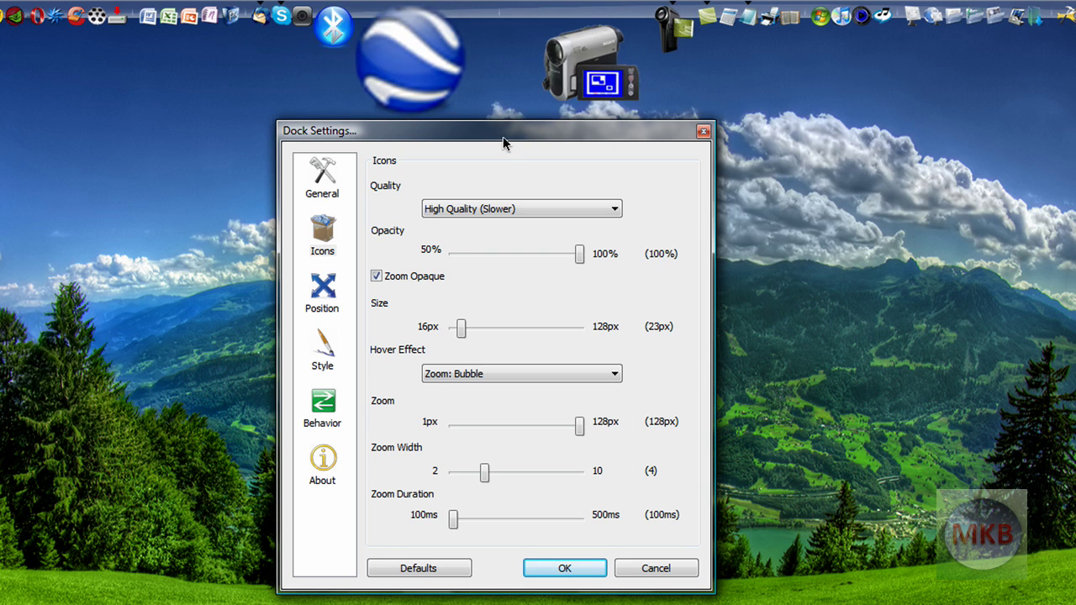
pyautogui.click(502, 422)
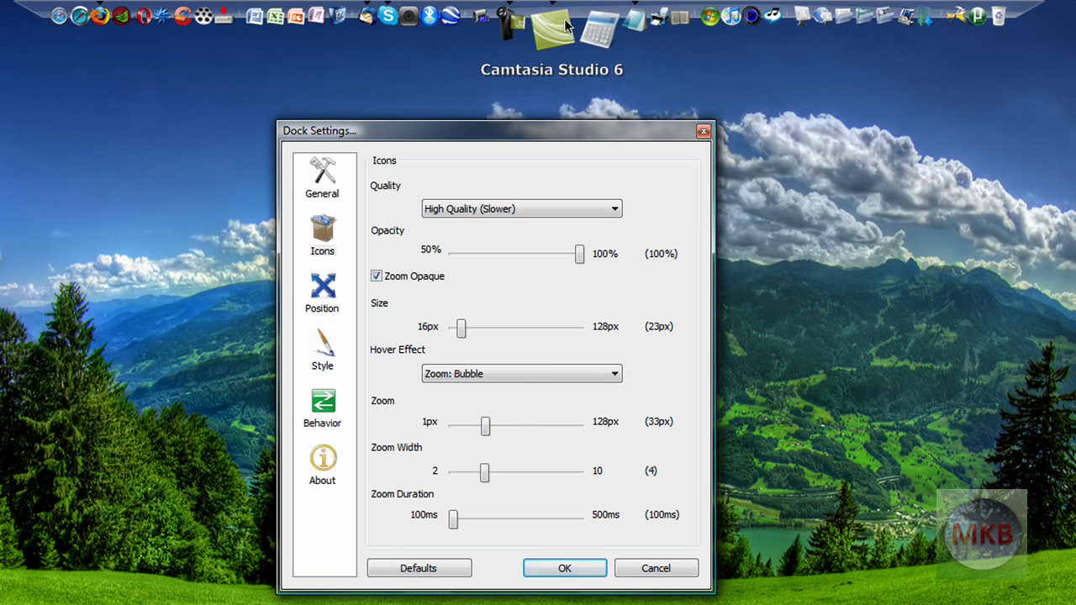
pyautogui.moveTo(480, 431); pyautogui.dragTo(470, 431)
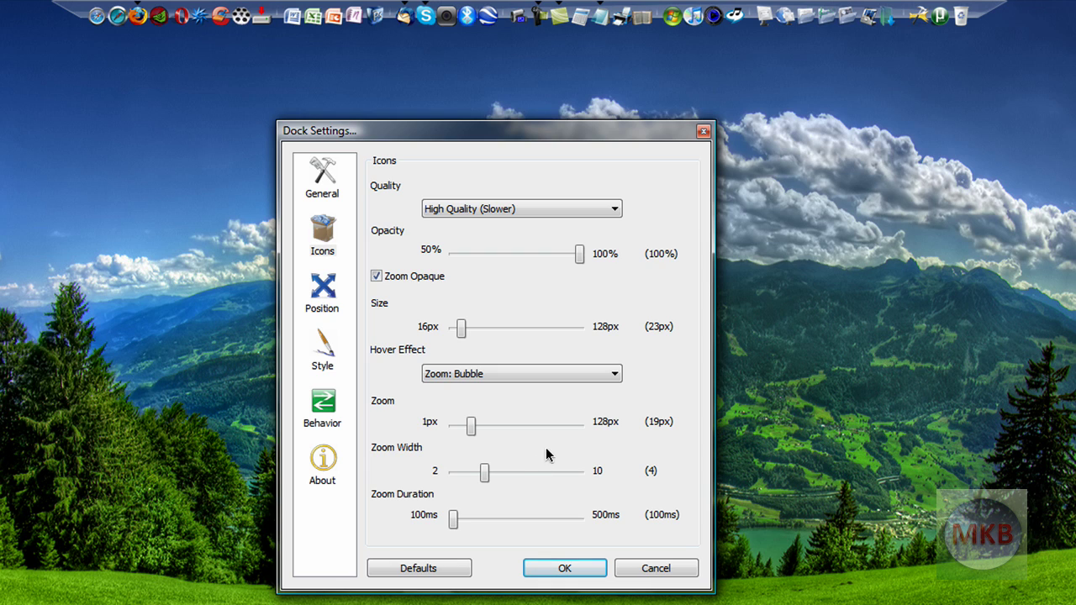
# Set the dock's screen position to Bottom in the position settings.
pyautogui.click(331, 301)
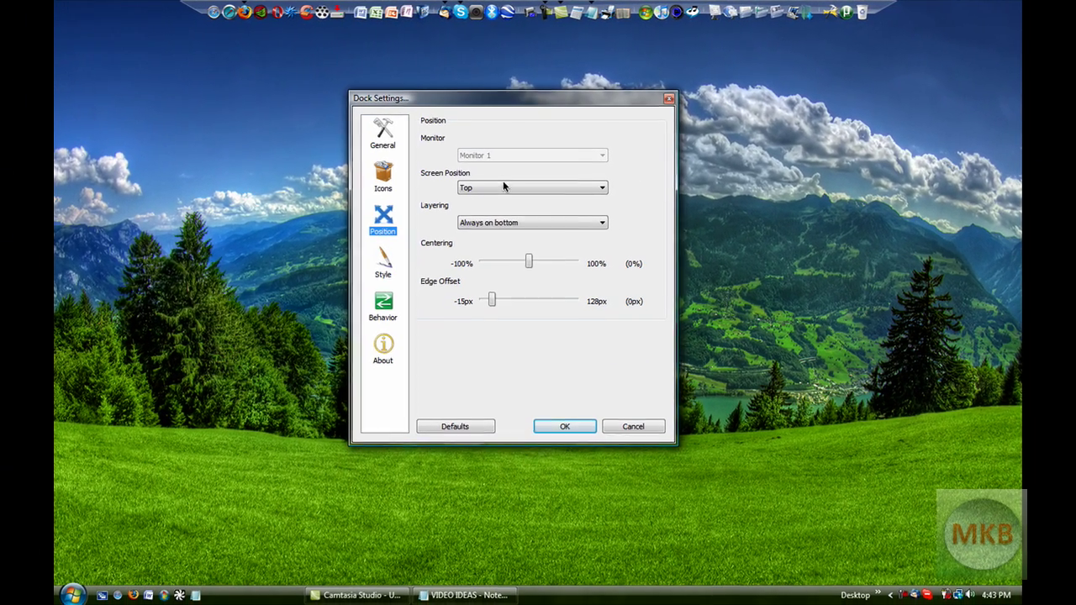
pyautogui.click(492, 211)
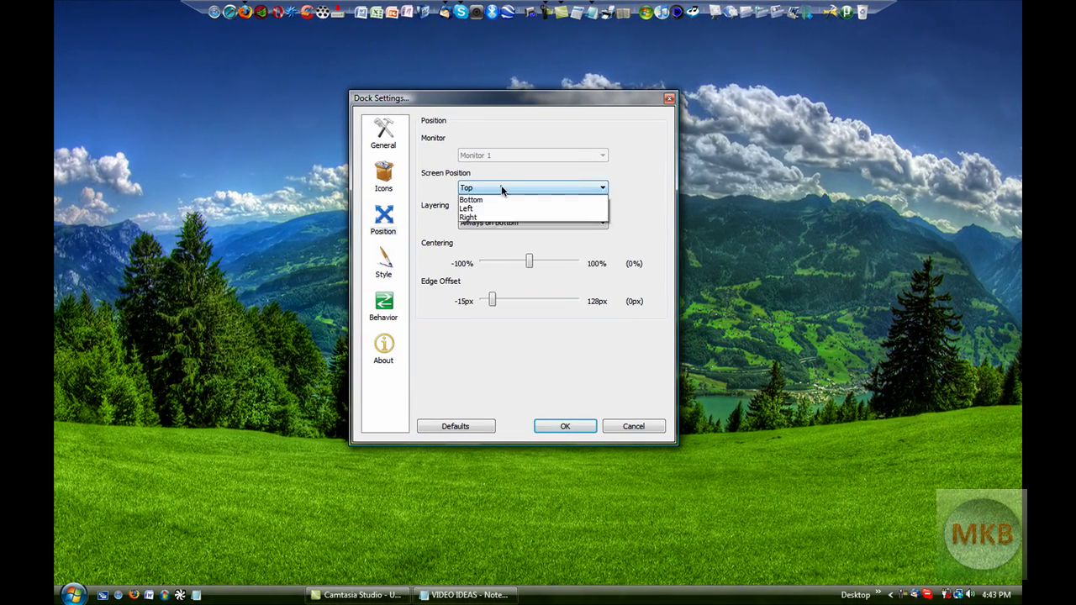
pyautogui.click(499, 209)
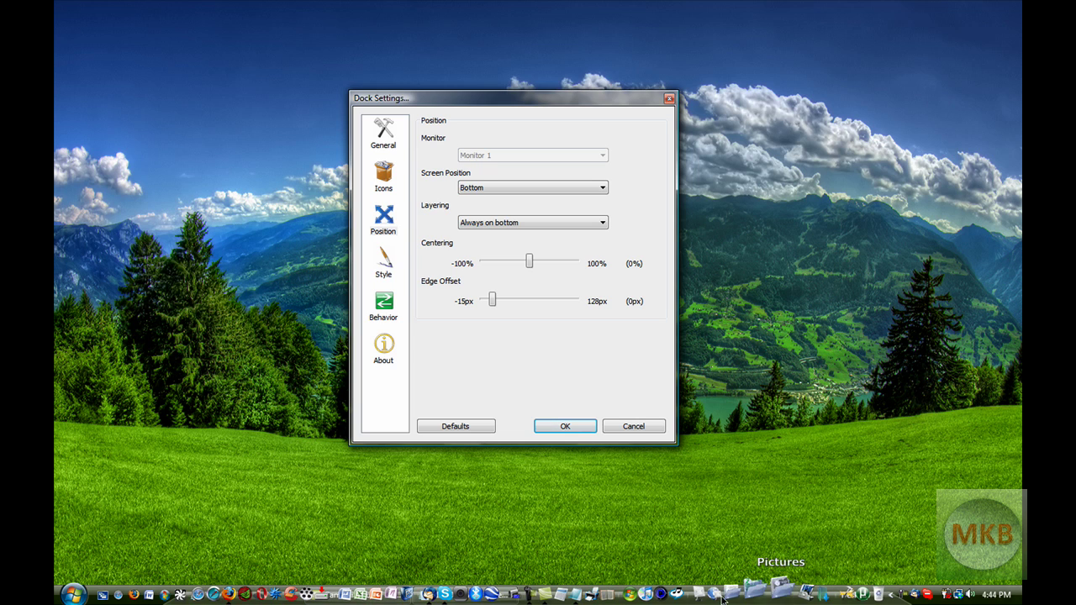
# Try dock edge offsets of 30 px and 7 px, unlocking the taskbar and moving it to the screen's upper edge in between.
pyautogui.moveTo(491, 303); pyautogui.dragTo(510, 301)
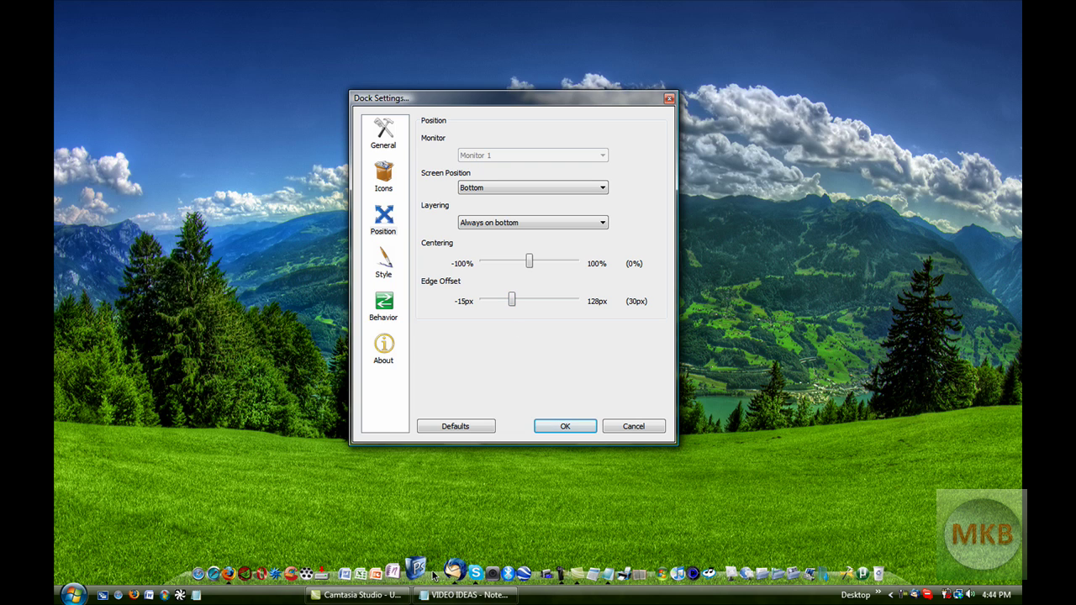
pyautogui.rightClick(539, 594)
pyautogui.click(592, 580)
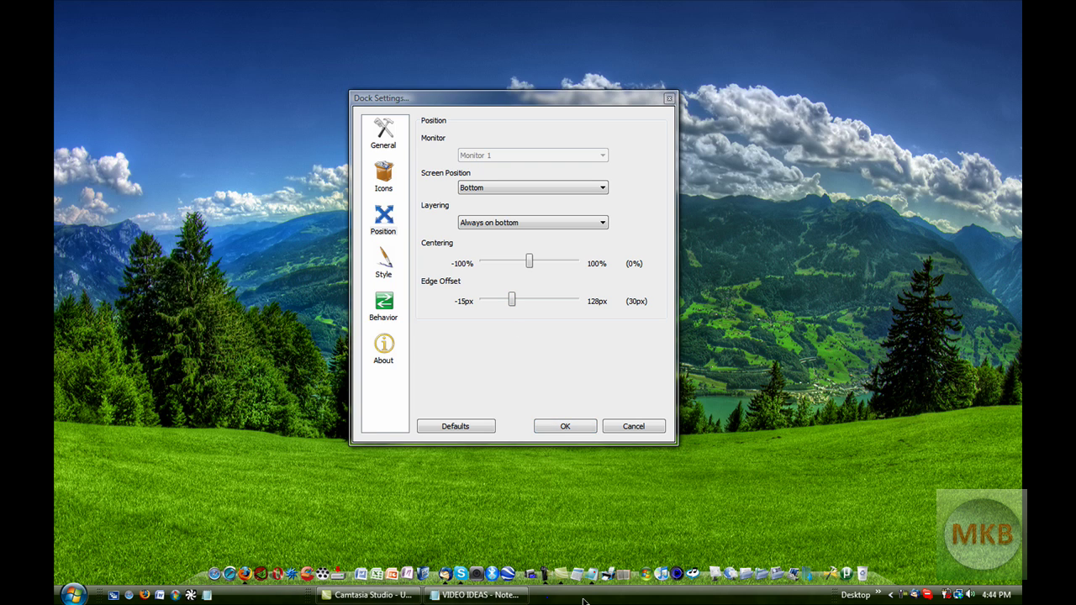
pyautogui.moveTo(586, 591); pyautogui.dragTo(521, 25)
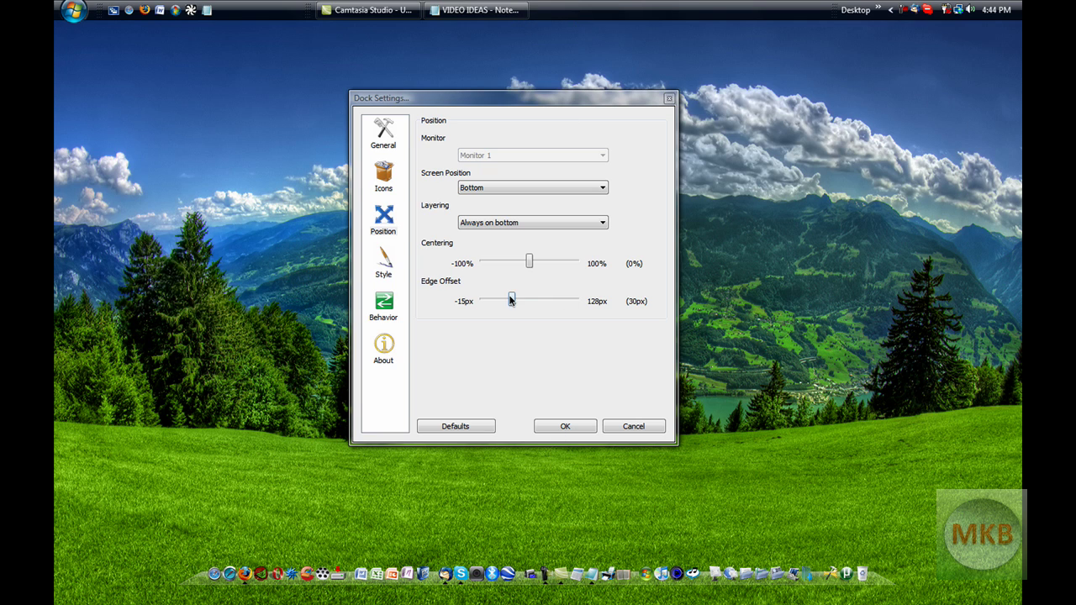
pyautogui.moveTo(510, 301)
pyautogui.mouseDown()
pyautogui.moveTo(476, 303)
pyautogui.moveTo(497, 300)
pyautogui.mouseUp()
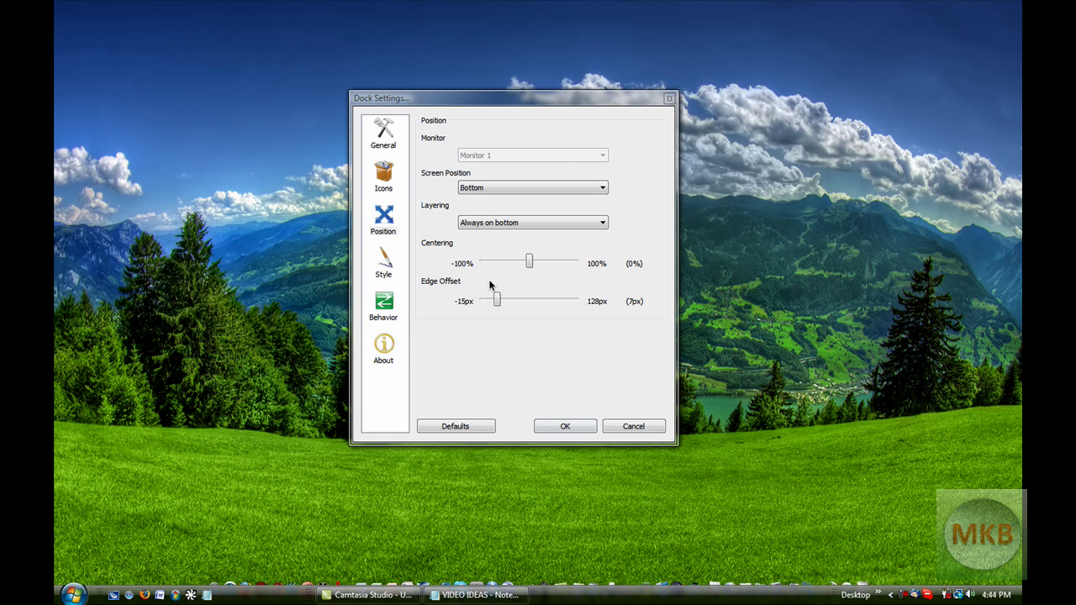
# Set the dock's screen position to Top, try a 15 px edge offset, and settle on 0 px.
pyautogui.click(528, 189)
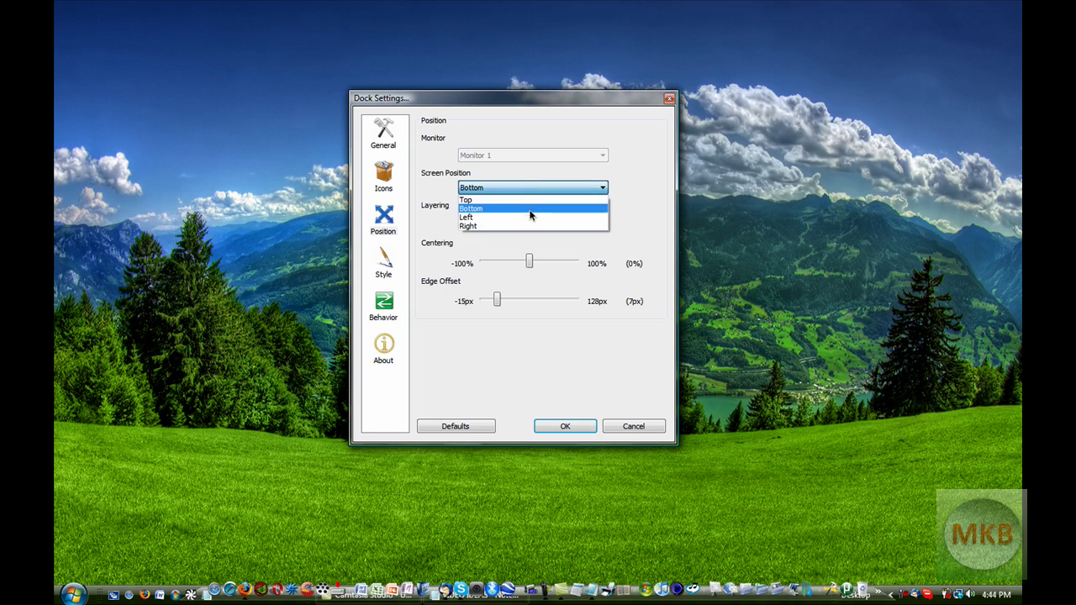
pyautogui.click(531, 200)
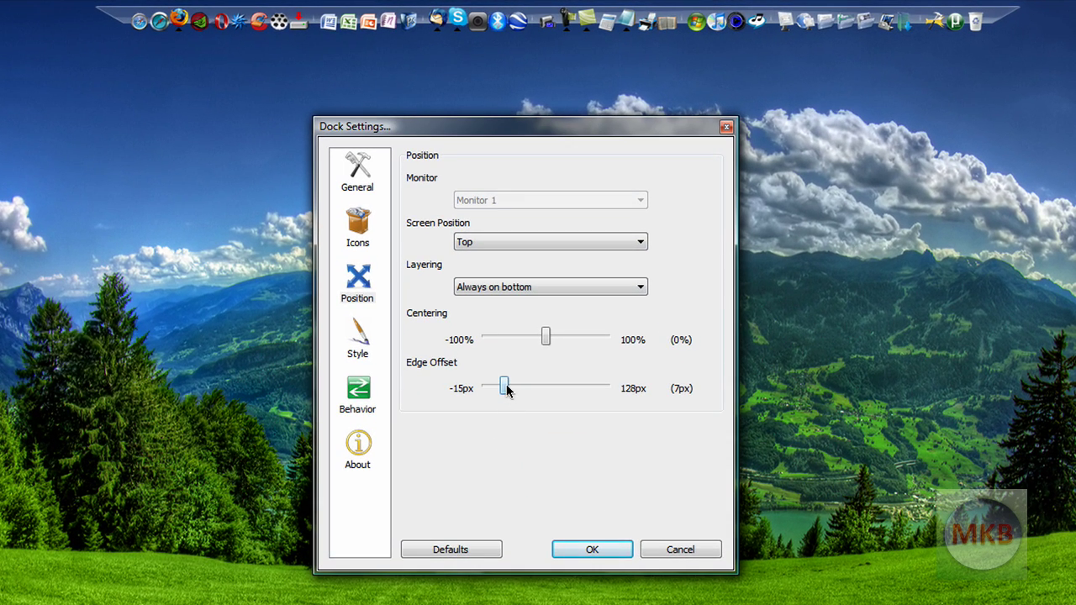
pyautogui.moveTo(507, 390); pyautogui.dragTo(558, 389)
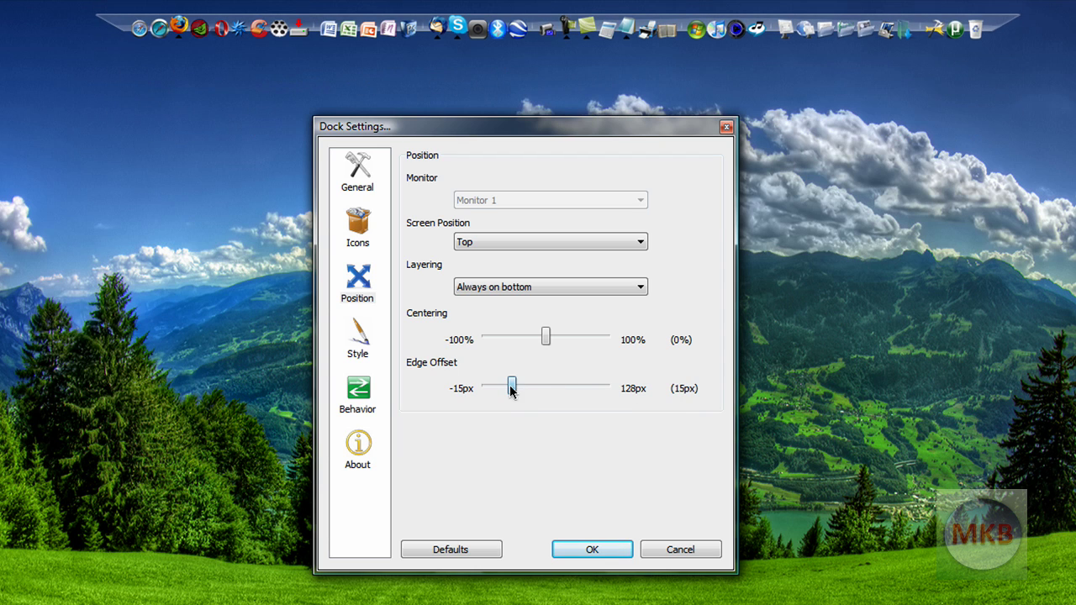
pyautogui.moveTo(512, 388); pyautogui.dragTo(501, 393)
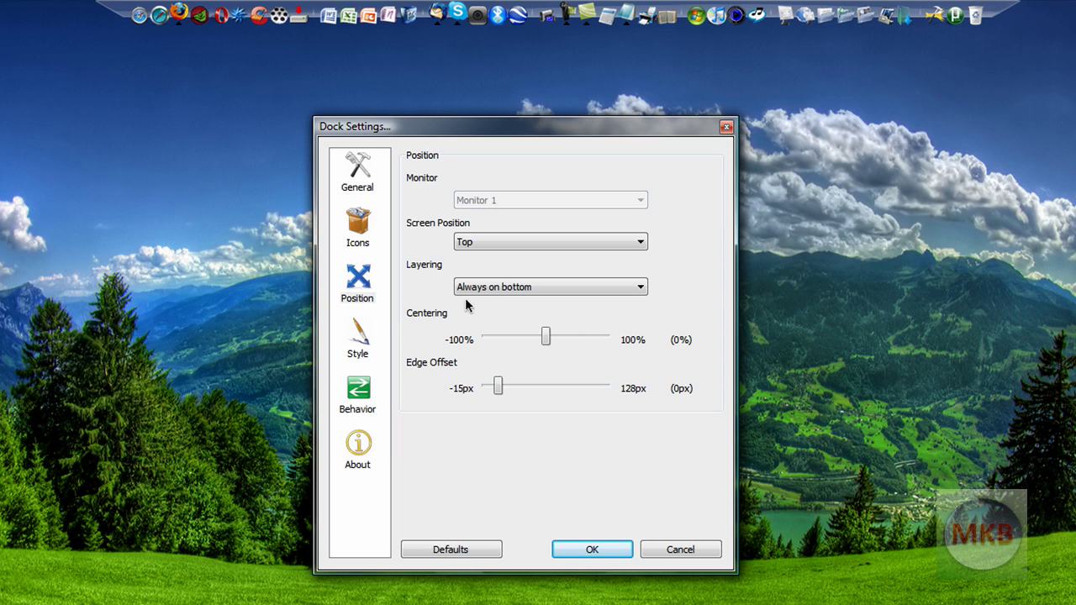
# Go to the dock's style settings and browse the available themes, keeping the Mac OS X Leopard theme.
pyautogui.click(354, 284)
pyautogui.click(361, 332)
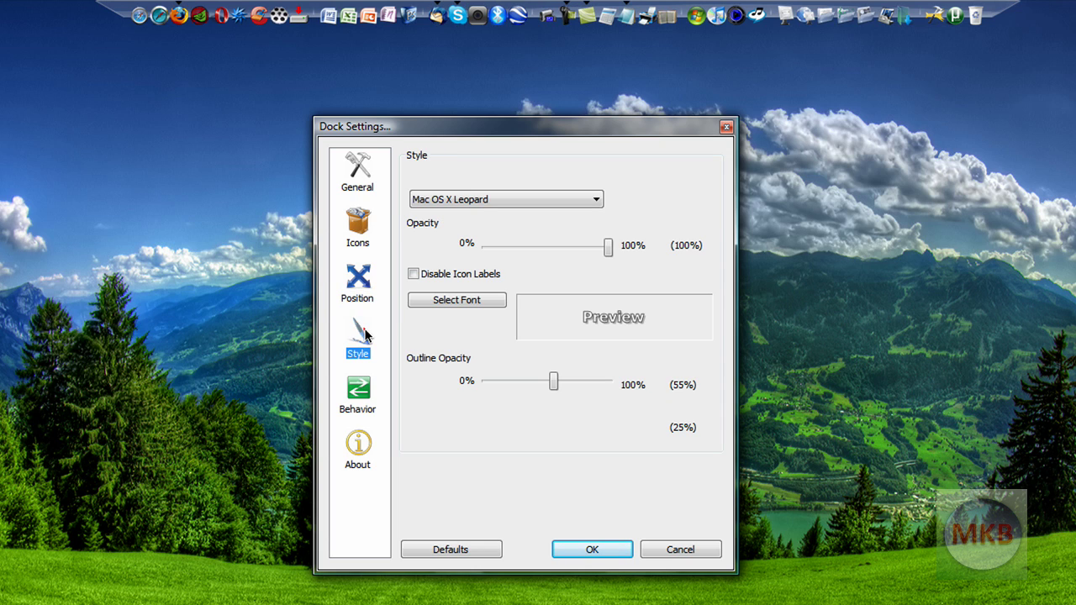
pyautogui.click(509, 200)
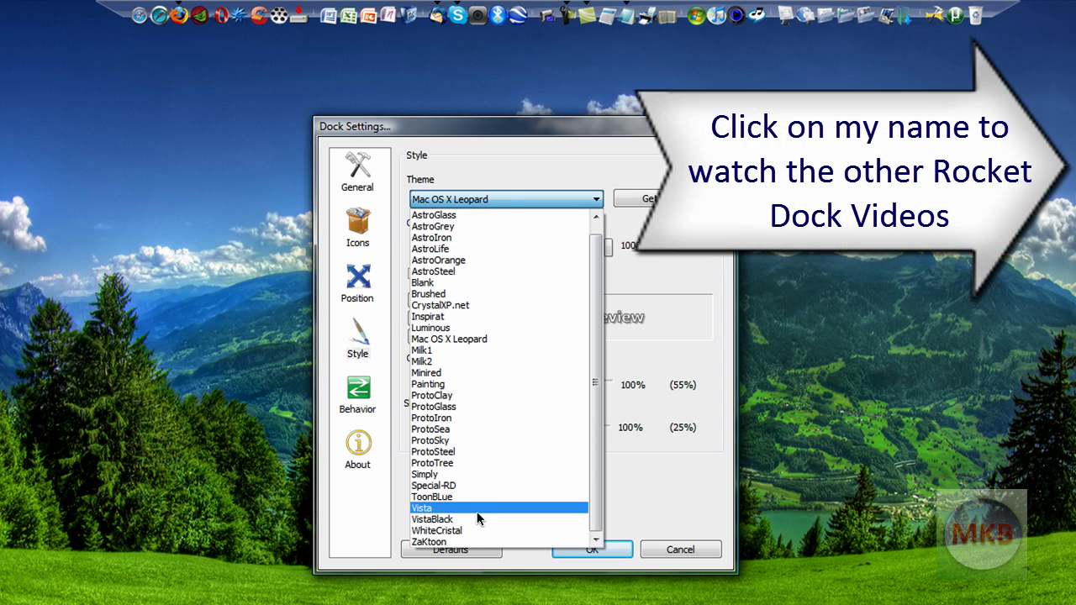
pyautogui.click(649, 195)
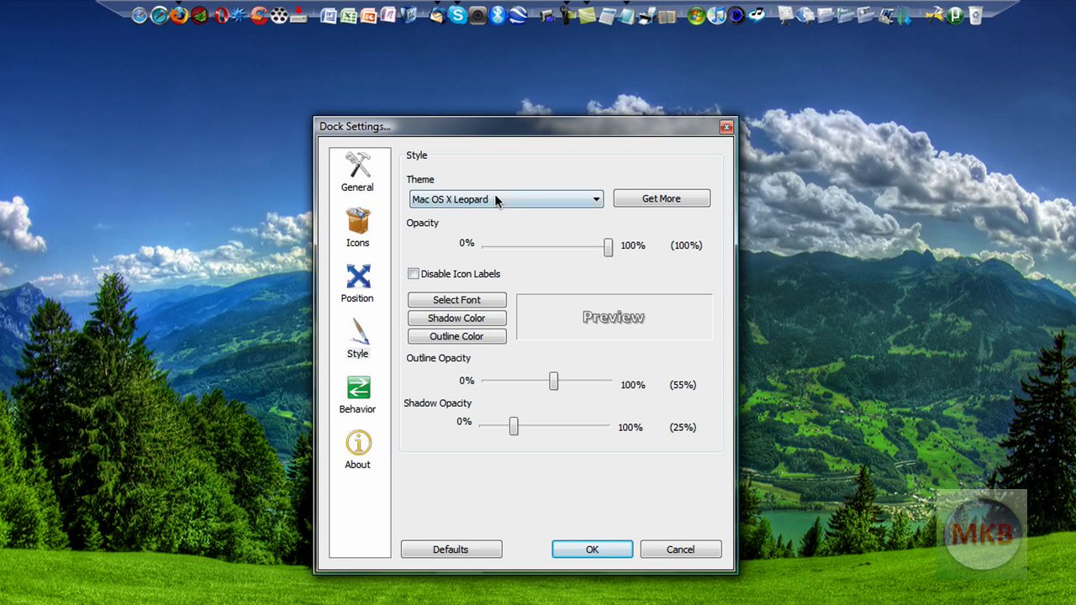
# Set the Icon Attention Effect to Bounce in the behavior settings and apply the dock settings.
pyautogui.click(357, 395)
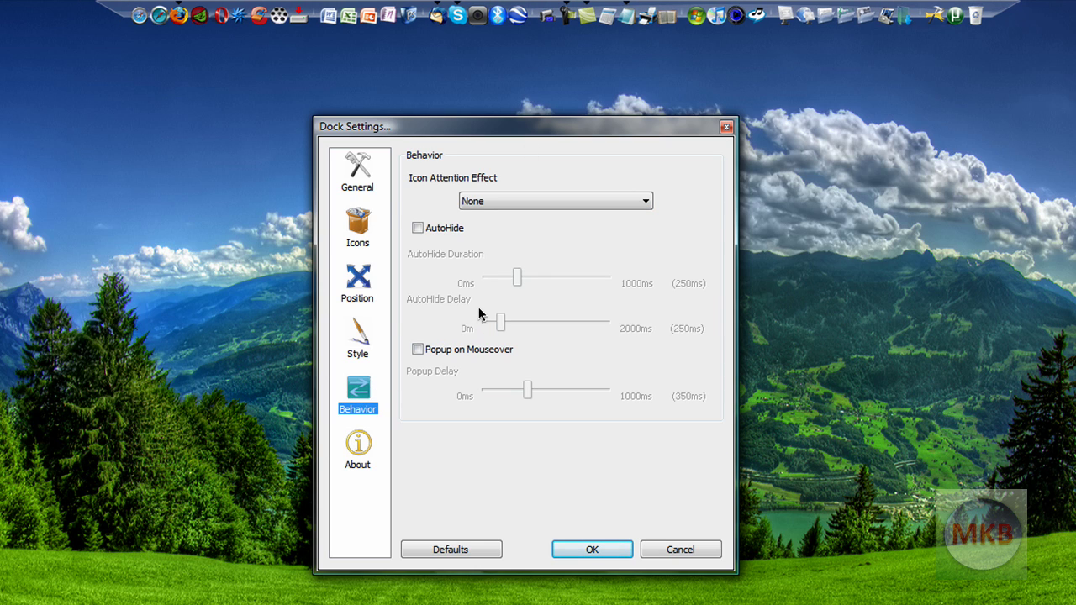
pyautogui.click(555, 201)
pyautogui.click(545, 240)
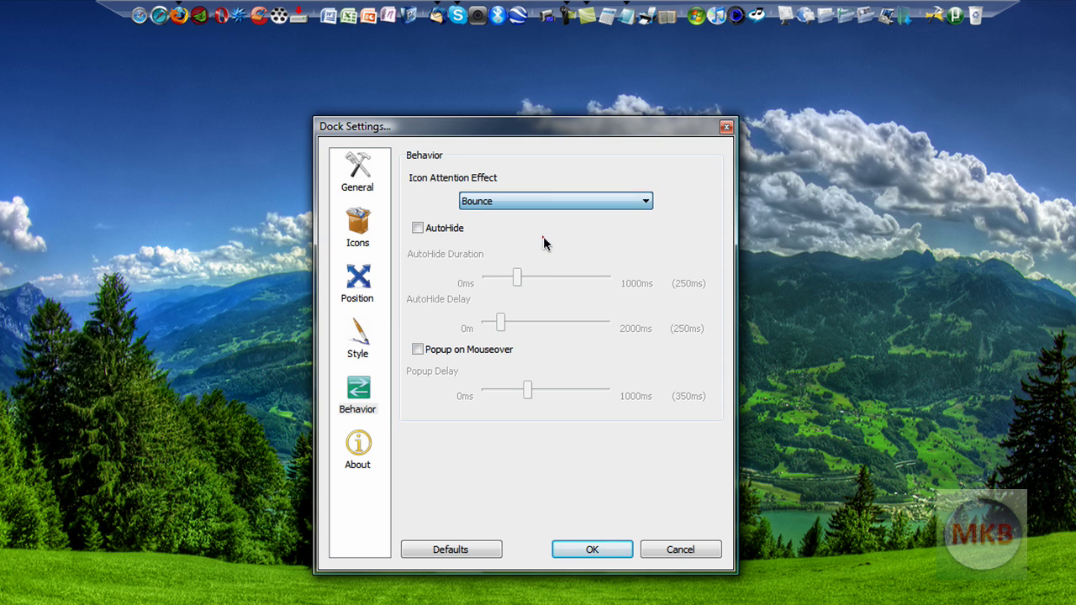
pyautogui.moveTo(524, 135); pyautogui.dragTo(528, 185)
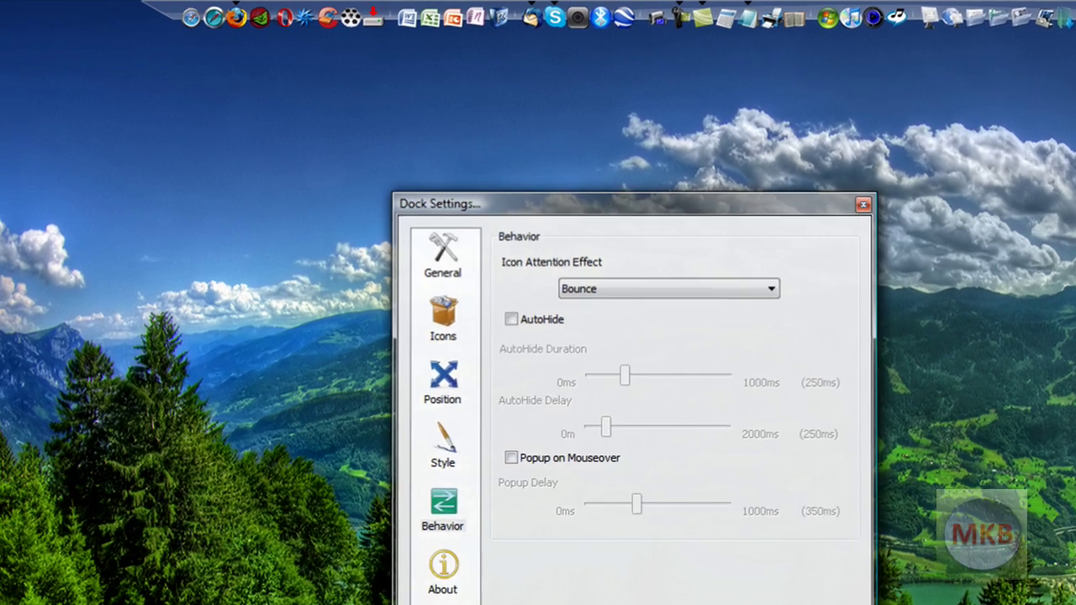
pyautogui.click(594, 599)
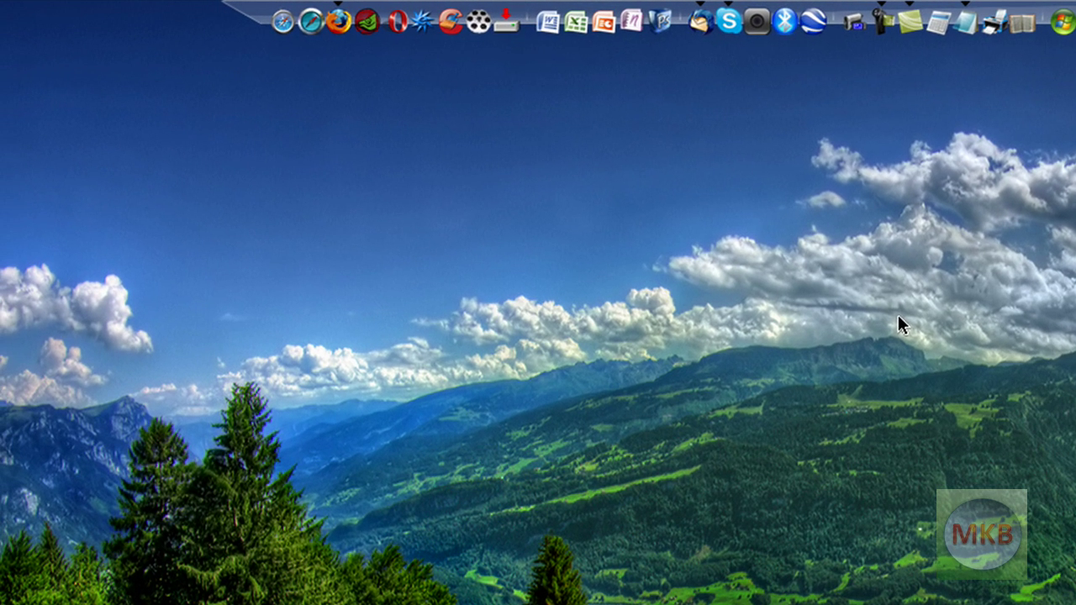
# Test the Bounce effect by launching CamStudio and Computer from the dock, closing each window after it opens.
pyautogui.click(854, 23)
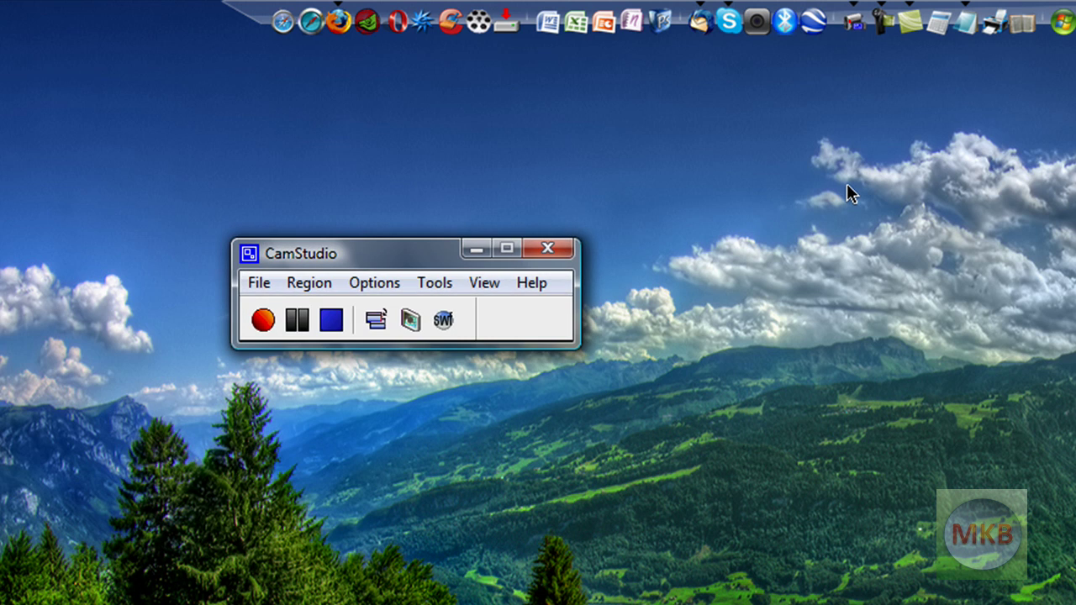
pyautogui.click(547, 248)
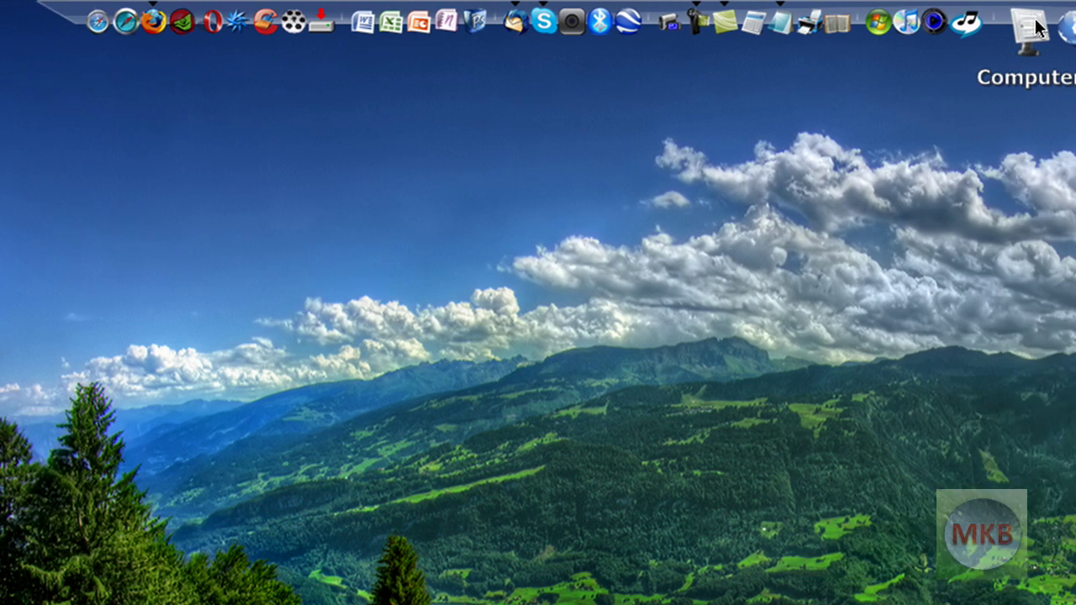
pyautogui.click(1032, 23)
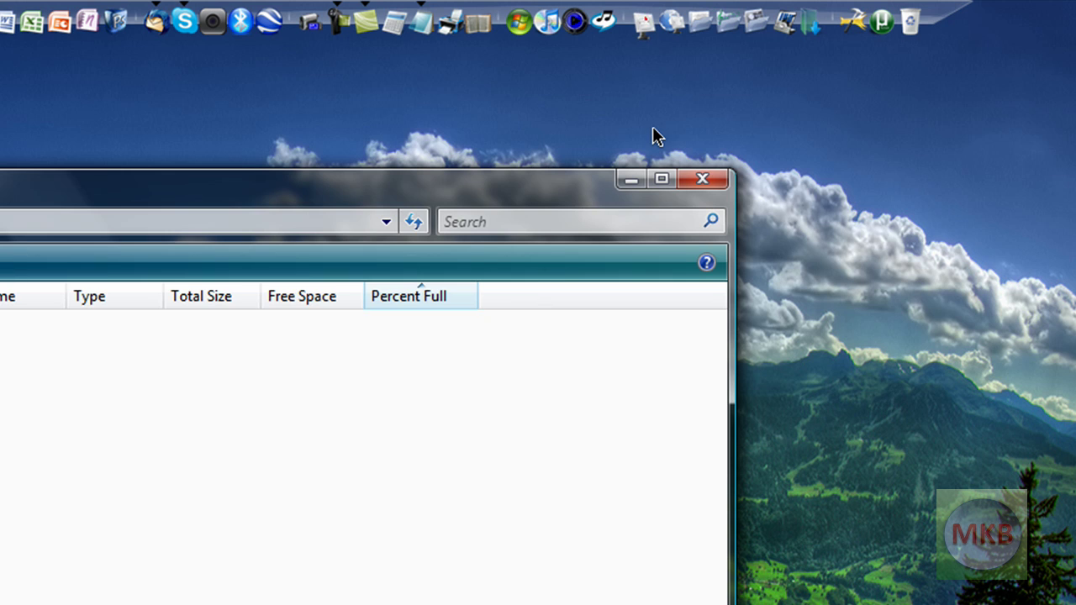
pyautogui.click(698, 180)
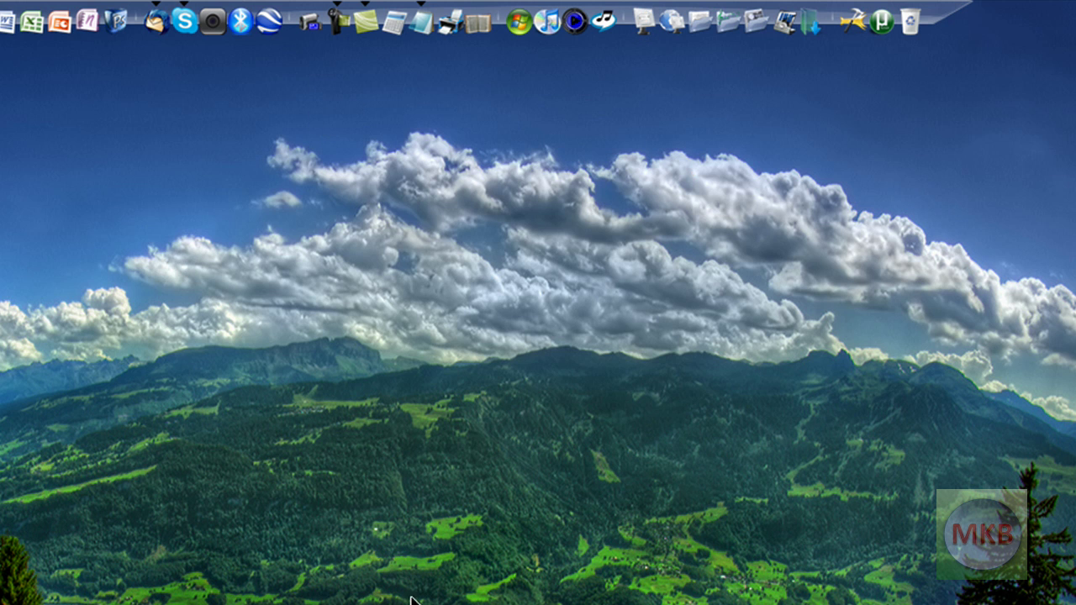
# Set the Icon Attention Effect to UberIcon Effects and test it by opening Computer from the dock and closing it.
pyautogui.click(856, 25)
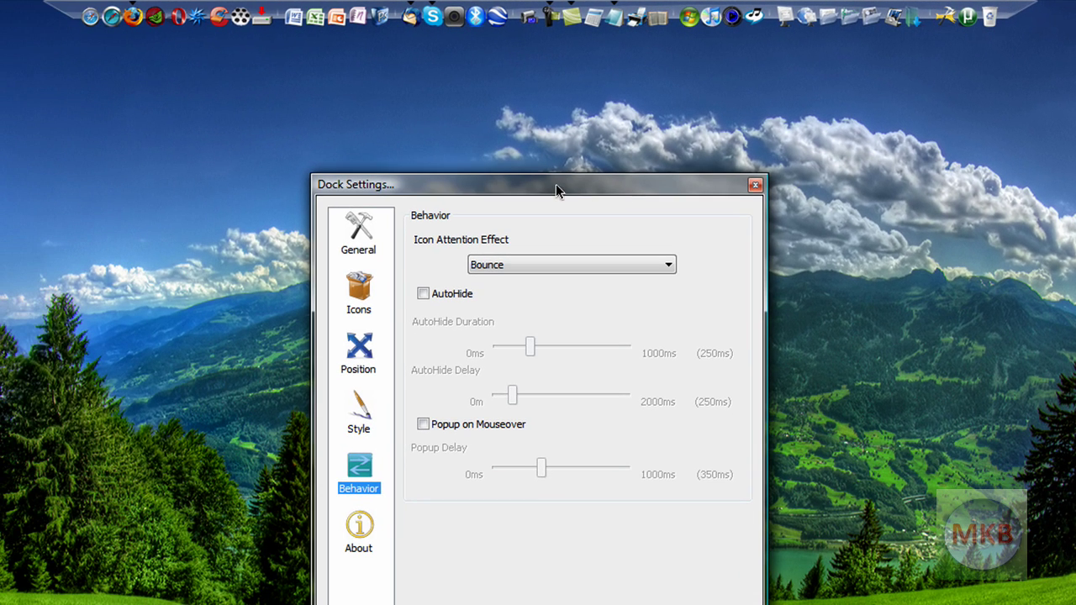
pyautogui.moveTo(555, 184); pyautogui.dragTo(519, 168)
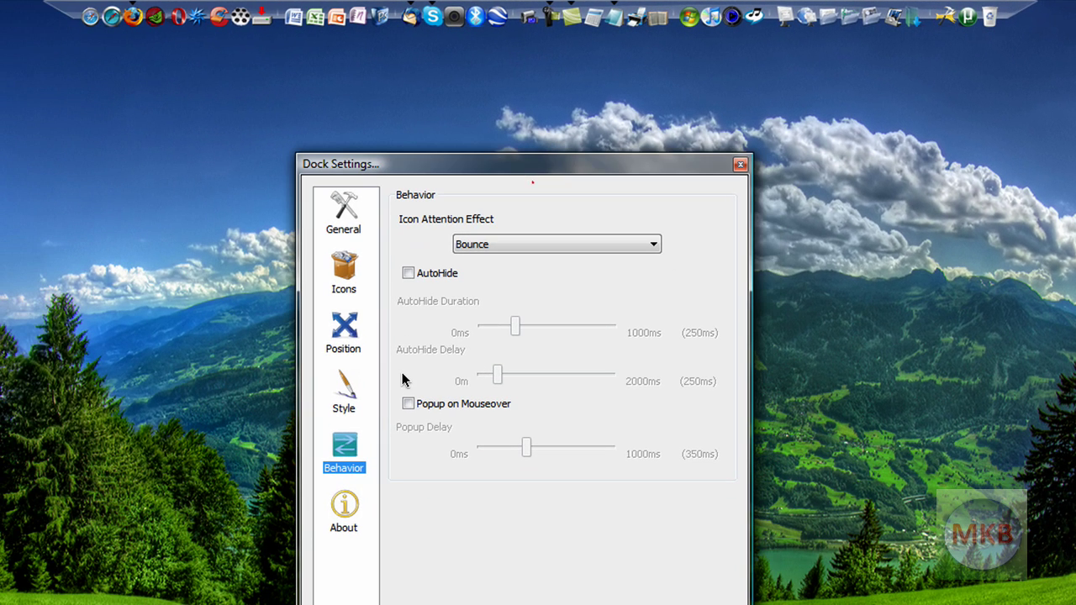
pyautogui.click(542, 246)
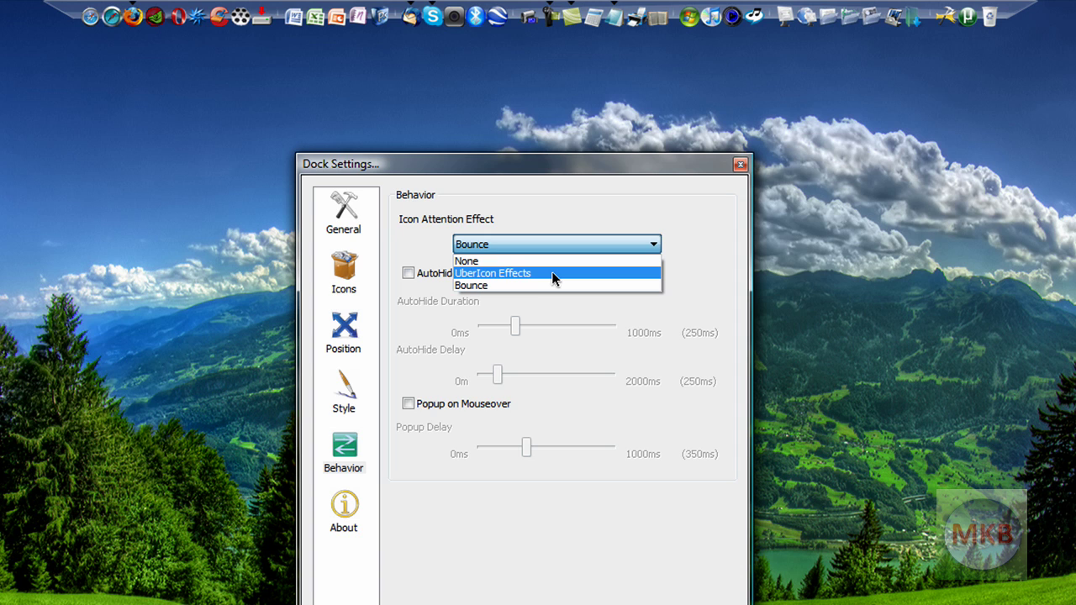
pyautogui.click(552, 273)
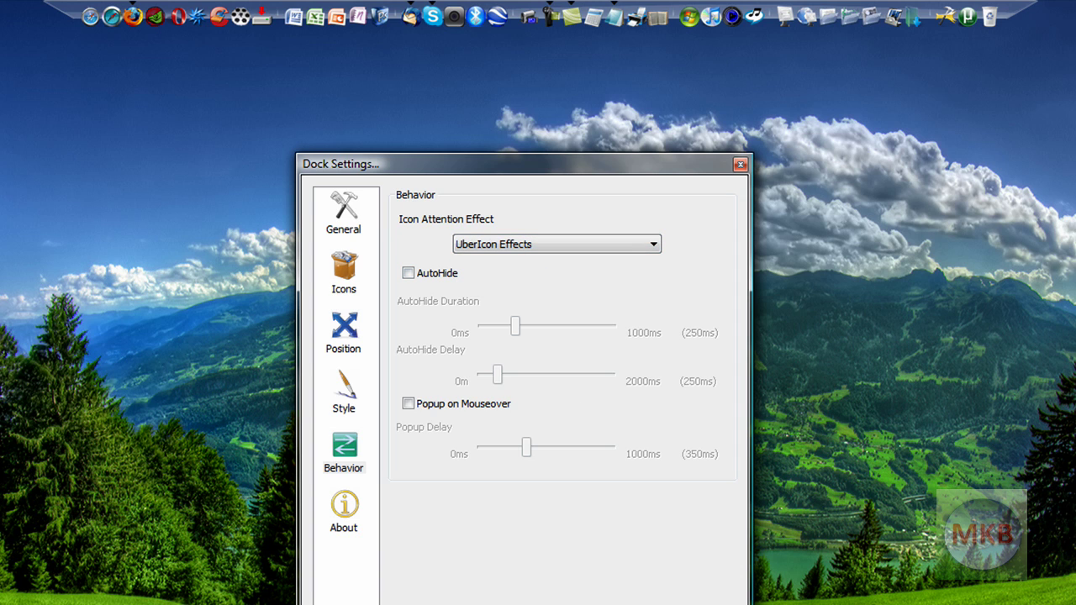
pyautogui.click(740, 164)
pyautogui.click(785, 15)
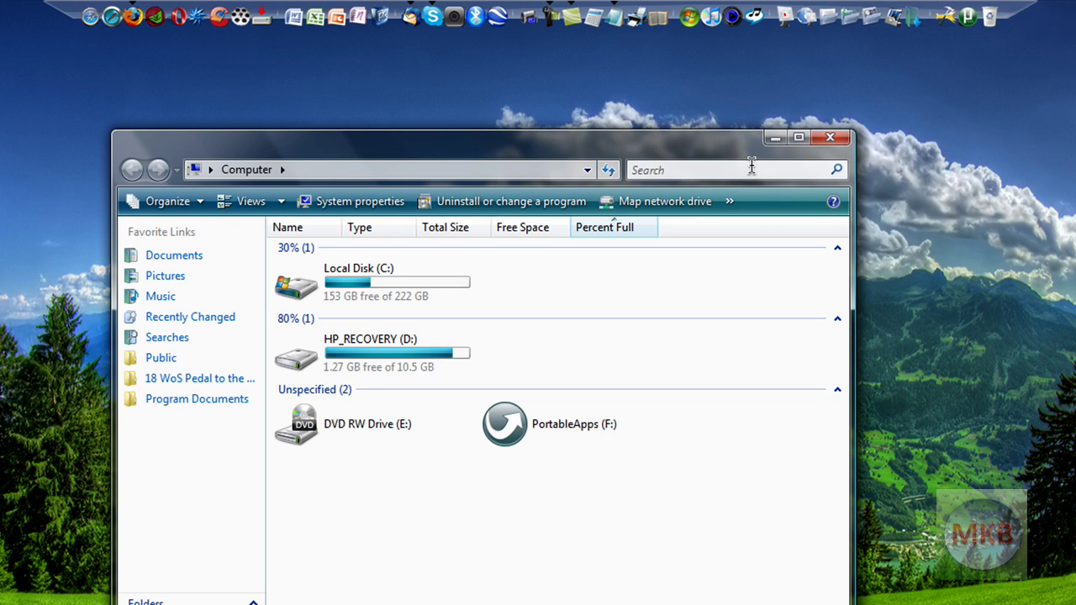
pyautogui.click(830, 137)
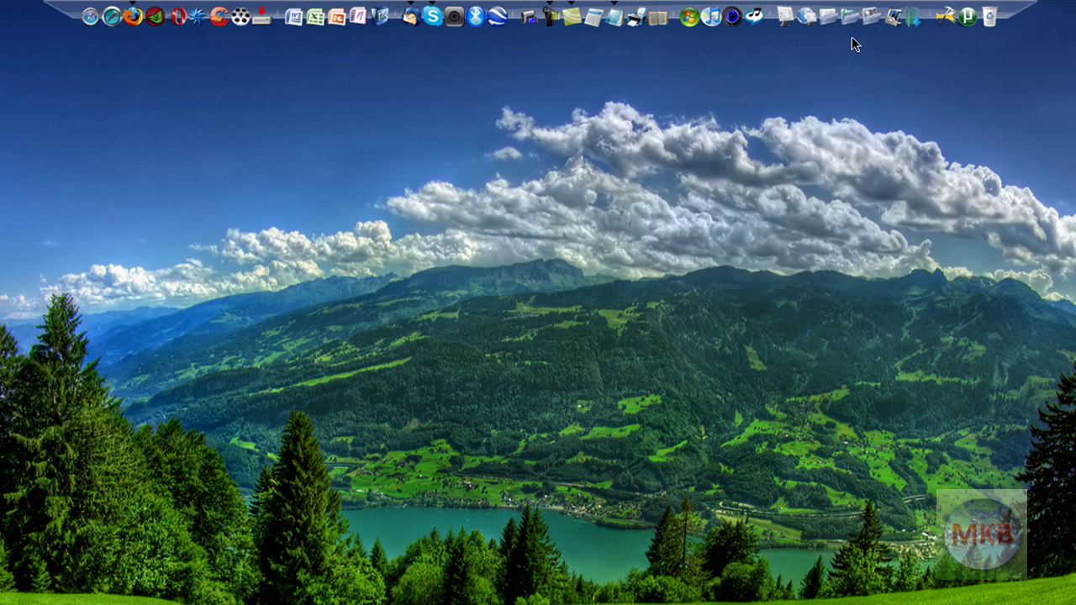
# Reopen the dock settings and set the Icon Attention Effect back to None.
pyautogui.click(945, 17)
pyautogui.click(572, 265)
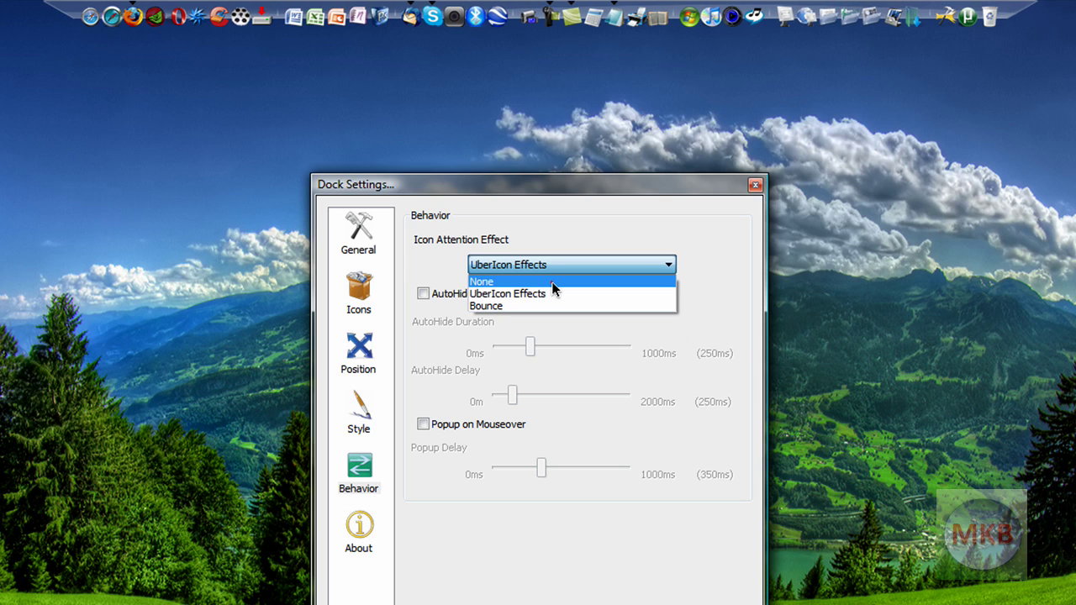
pyautogui.click(552, 281)
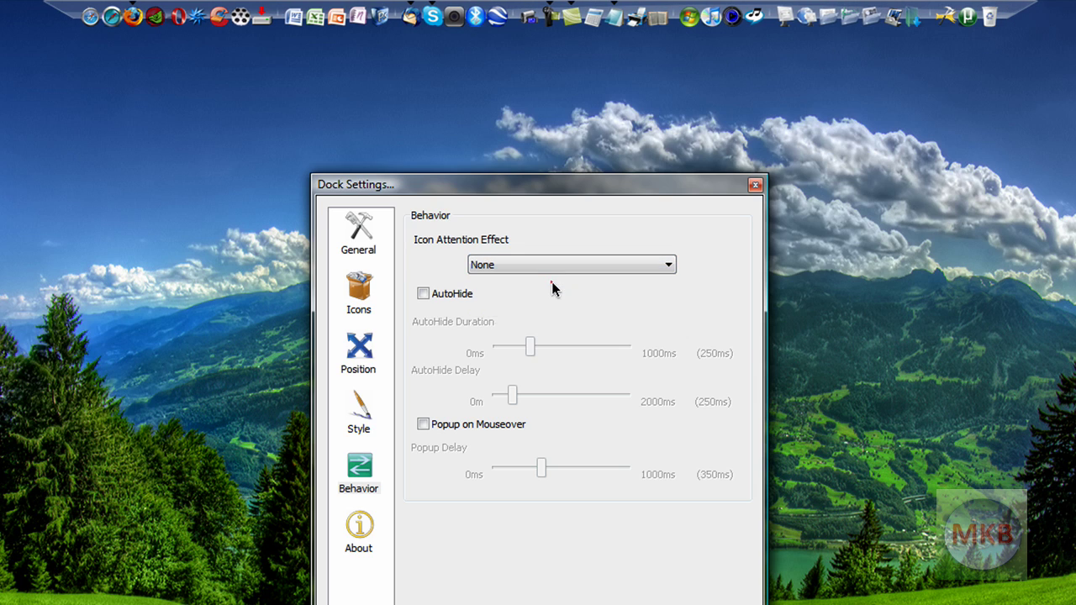
# Try enabling AutoHide and Popup on Mouseover for the dock, and turn both options off again.
pyautogui.click(424, 295)
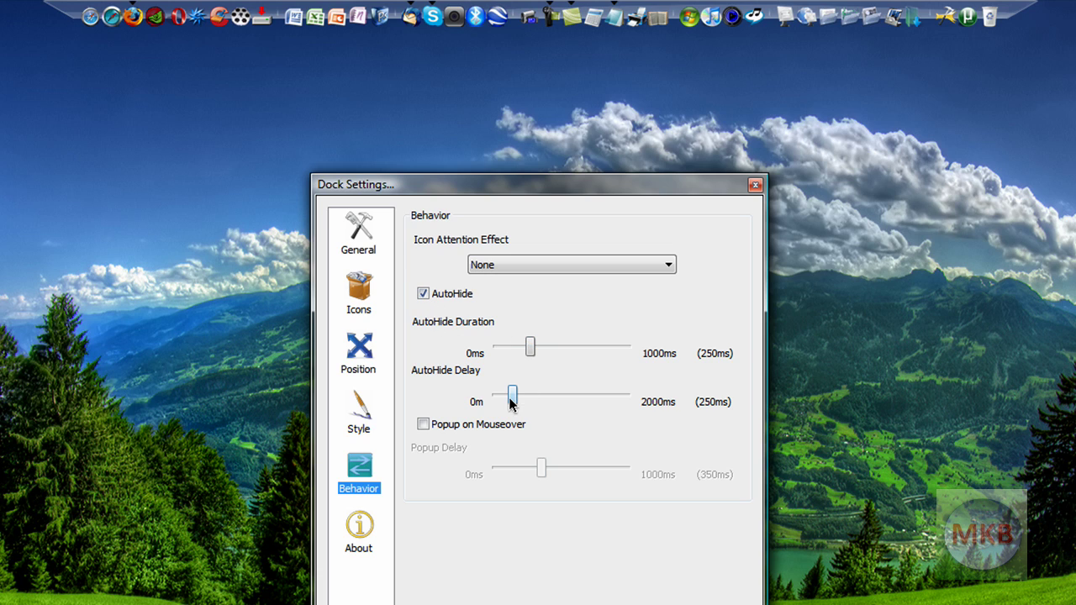
pyautogui.click(424, 425)
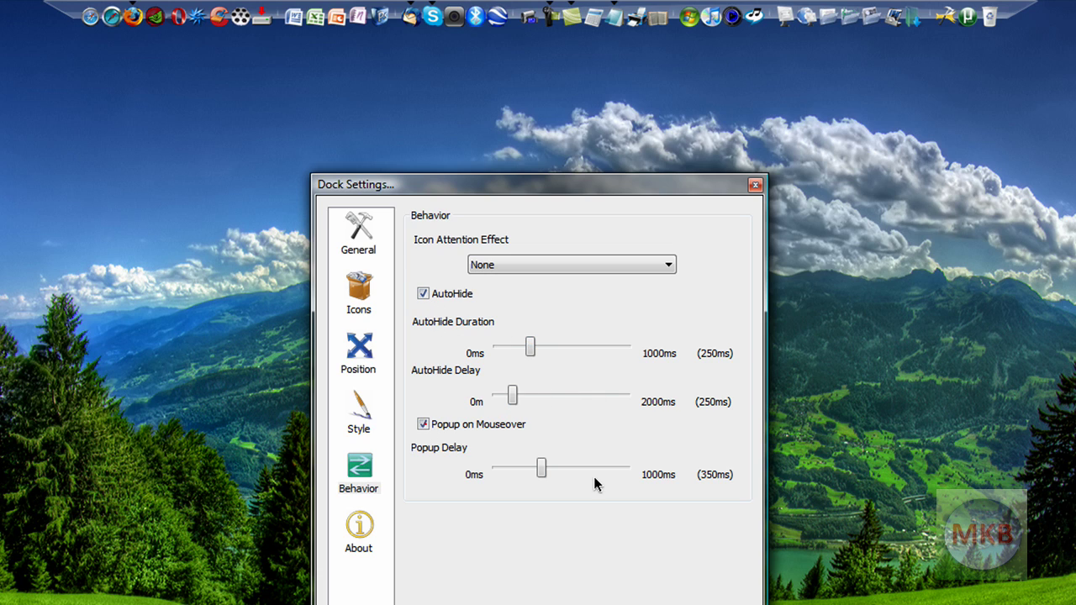
pyautogui.click(423, 424)
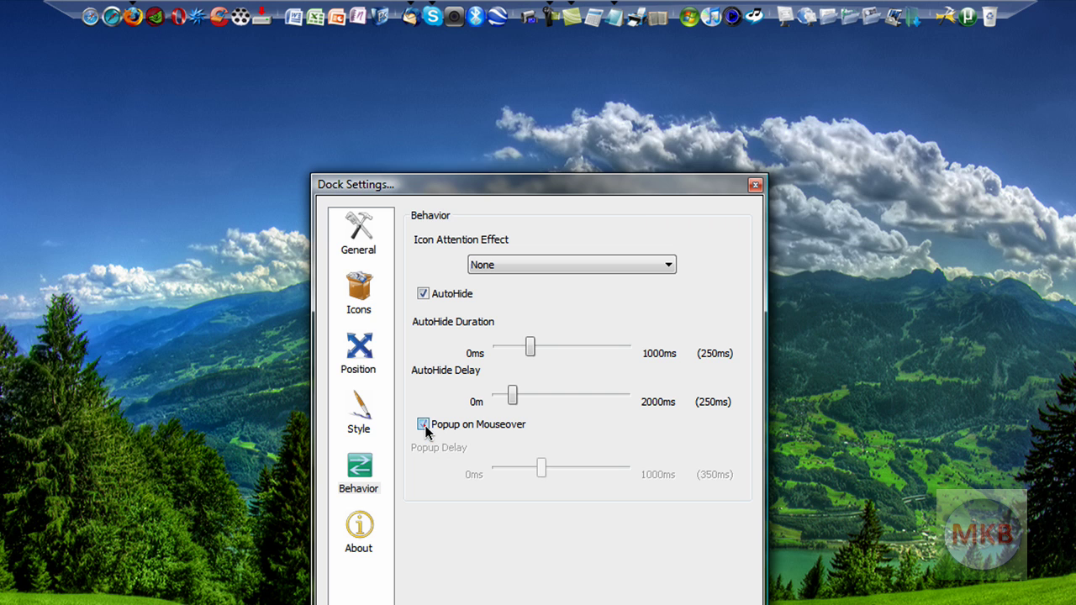
pyautogui.click(423, 294)
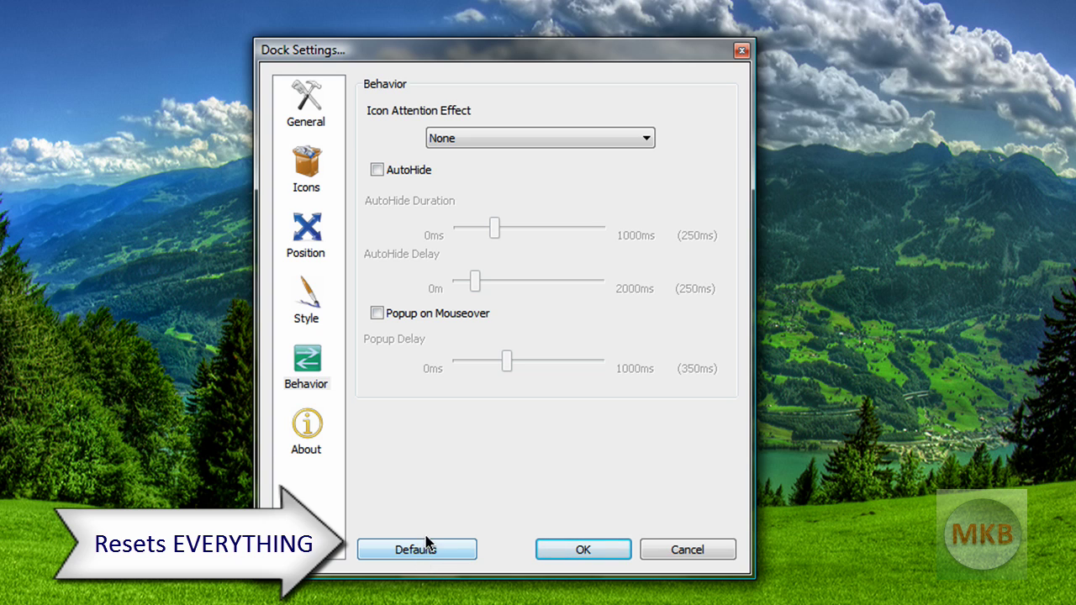
# Review the About and General settings pages, and accept the dock settings.
pyautogui.click(313, 433)
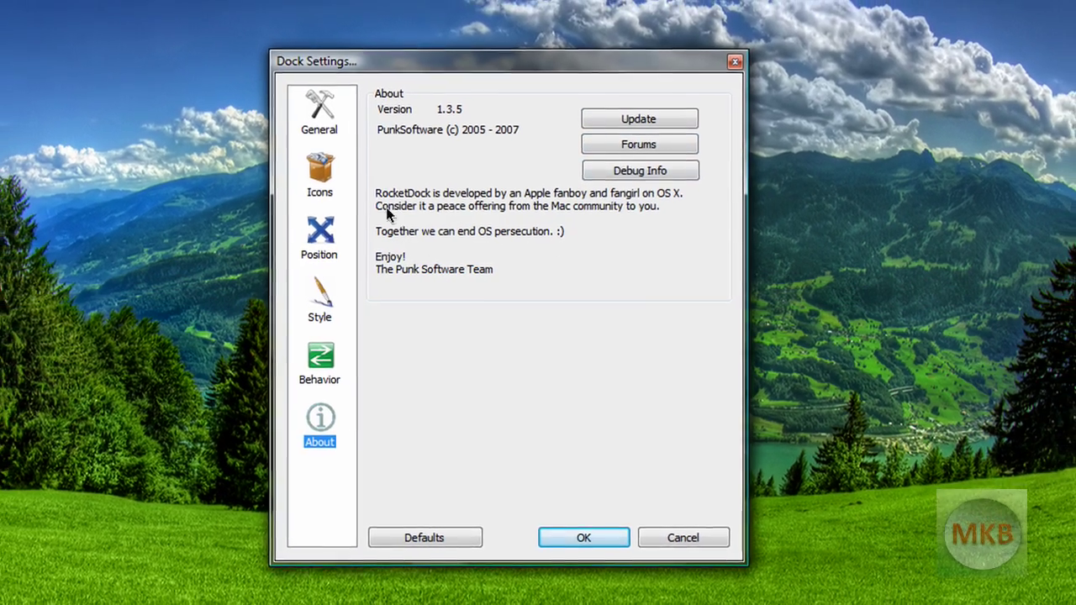
pyautogui.click(310, 104)
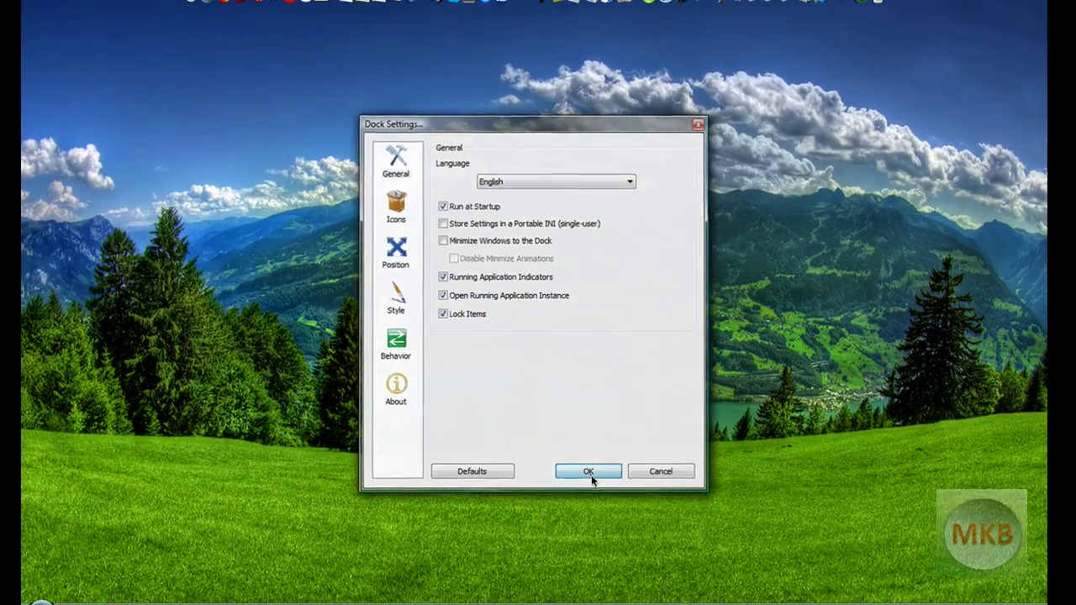
pyautogui.click(591, 475)
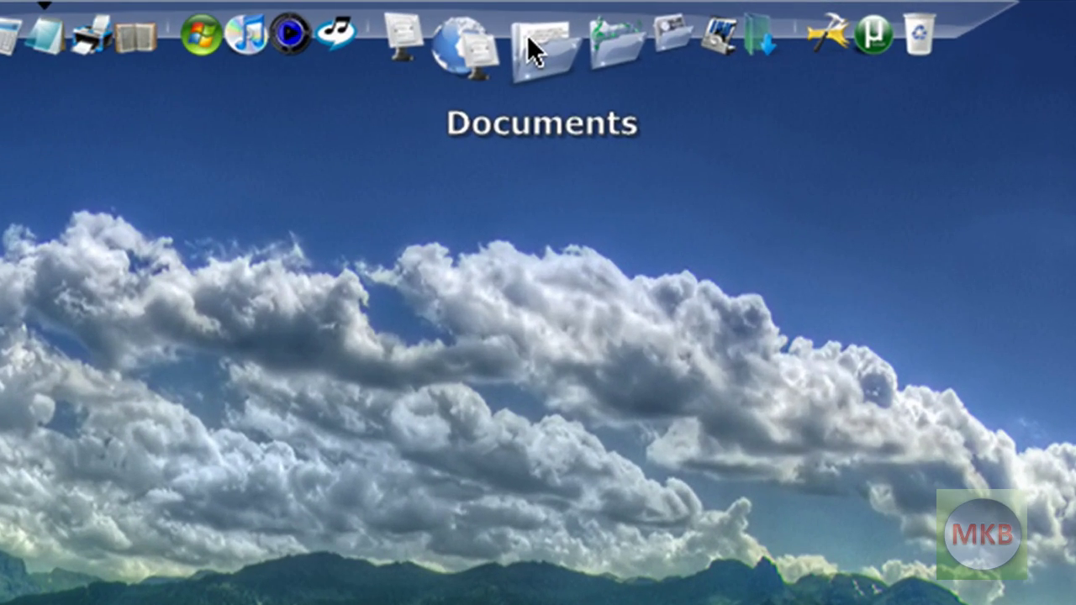
# Unlock the dock items, swap the Music and Pictures folder icons, and put them back in their original order.
pyautogui.rightClick(744, 12)
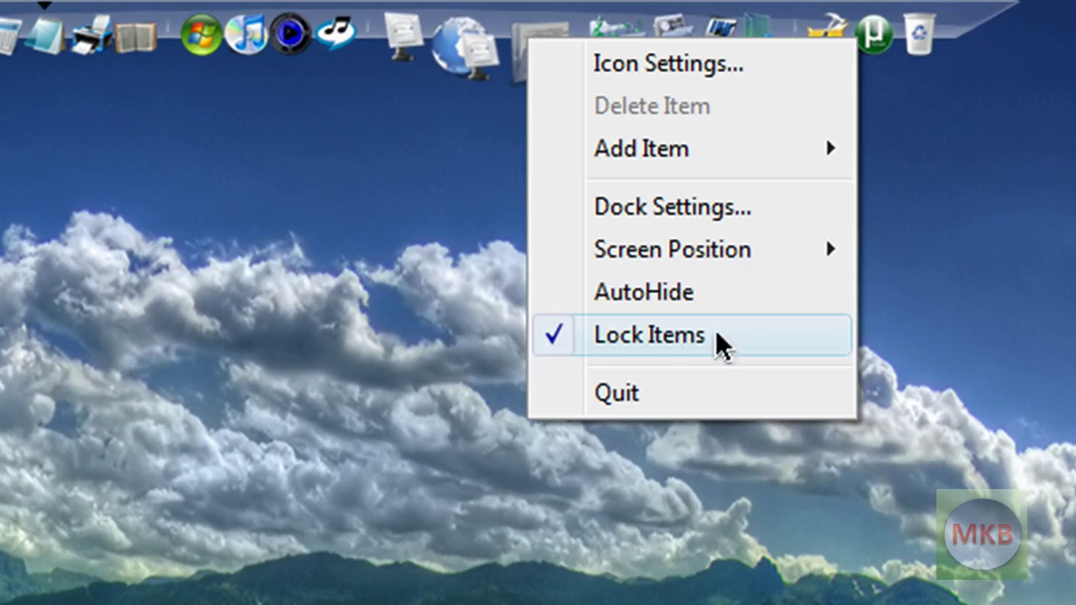
pyautogui.click(765, 333)
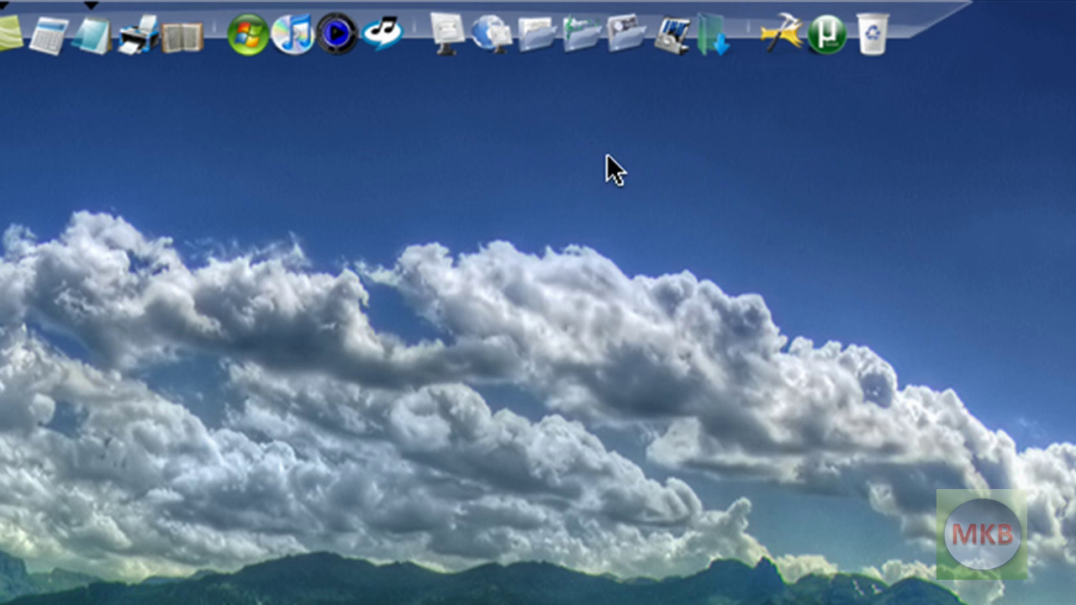
pyautogui.moveTo(577, 43); pyautogui.dragTo(630, 31)
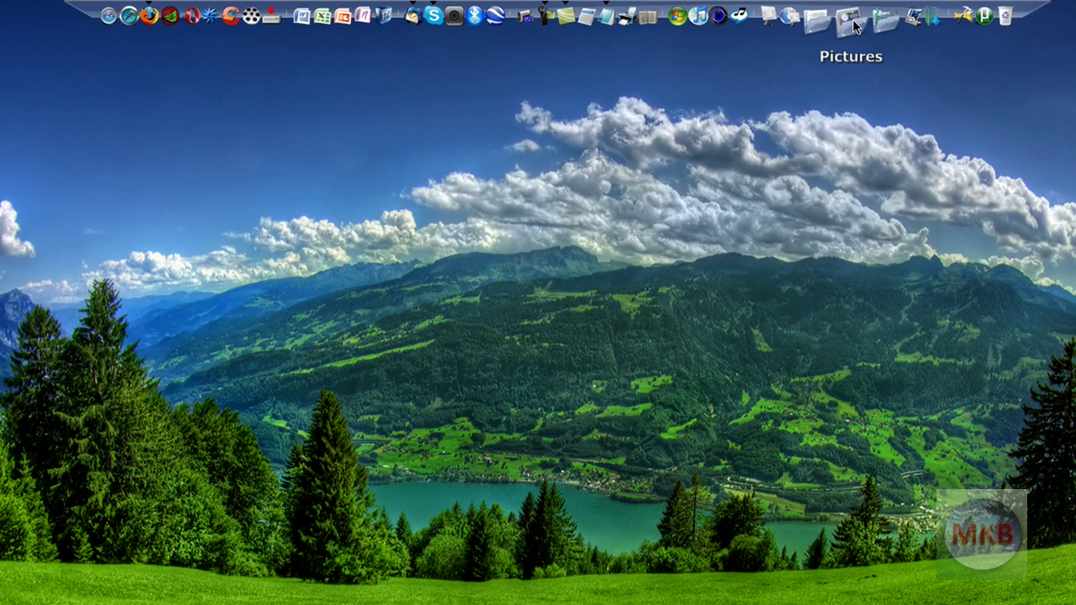
pyautogui.moveTo(854, 29); pyautogui.dragTo(874, 24)
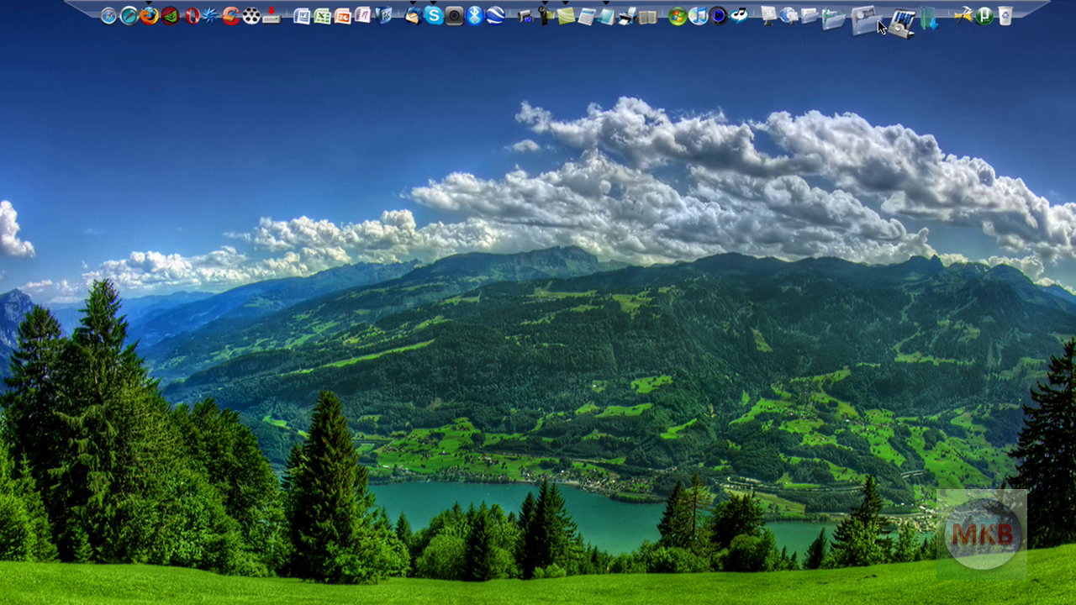
# Lock the dock items again so the icons cannot be rearranged.
pyautogui.click(874, 18)
pyautogui.rightClick(875, 19)
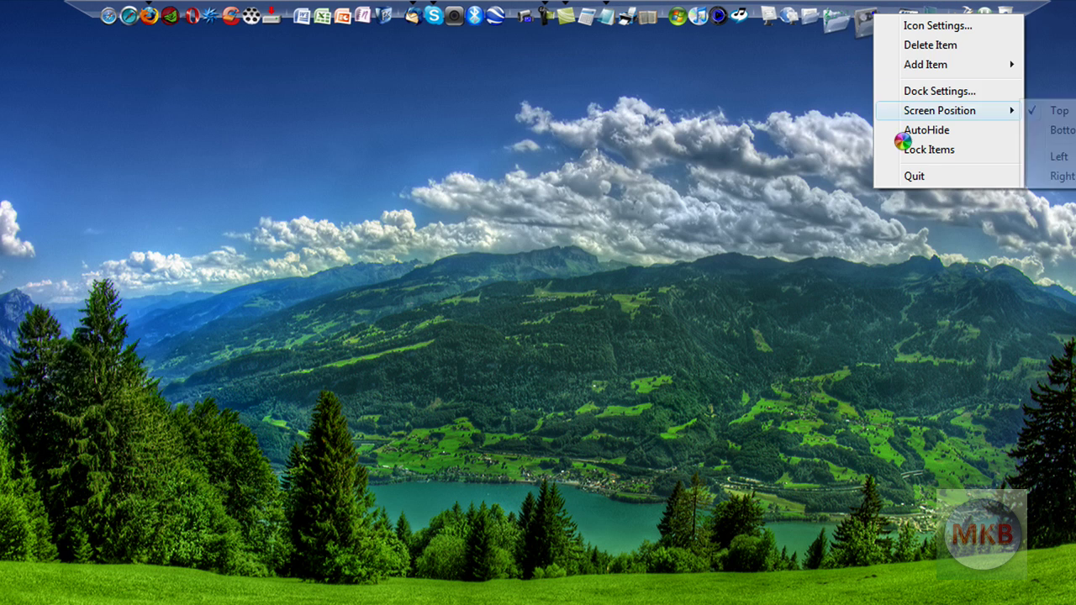
pyautogui.click(927, 148)
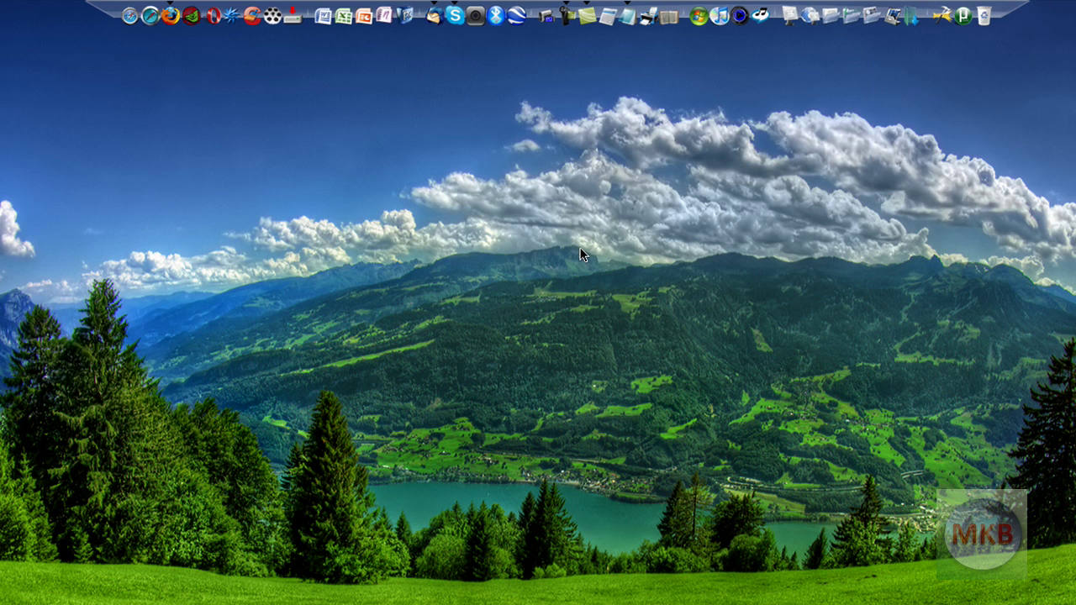